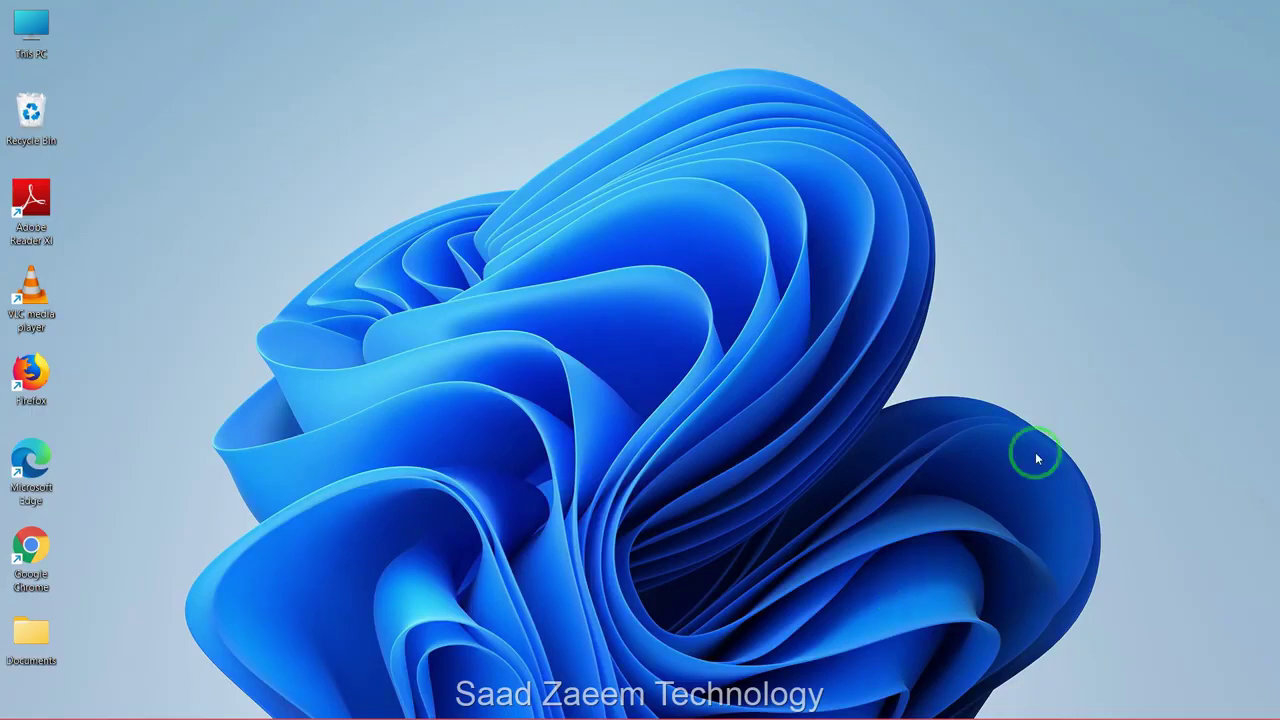
- Search Start for 'Device Manager' and open it
mouse_move(740, 716)
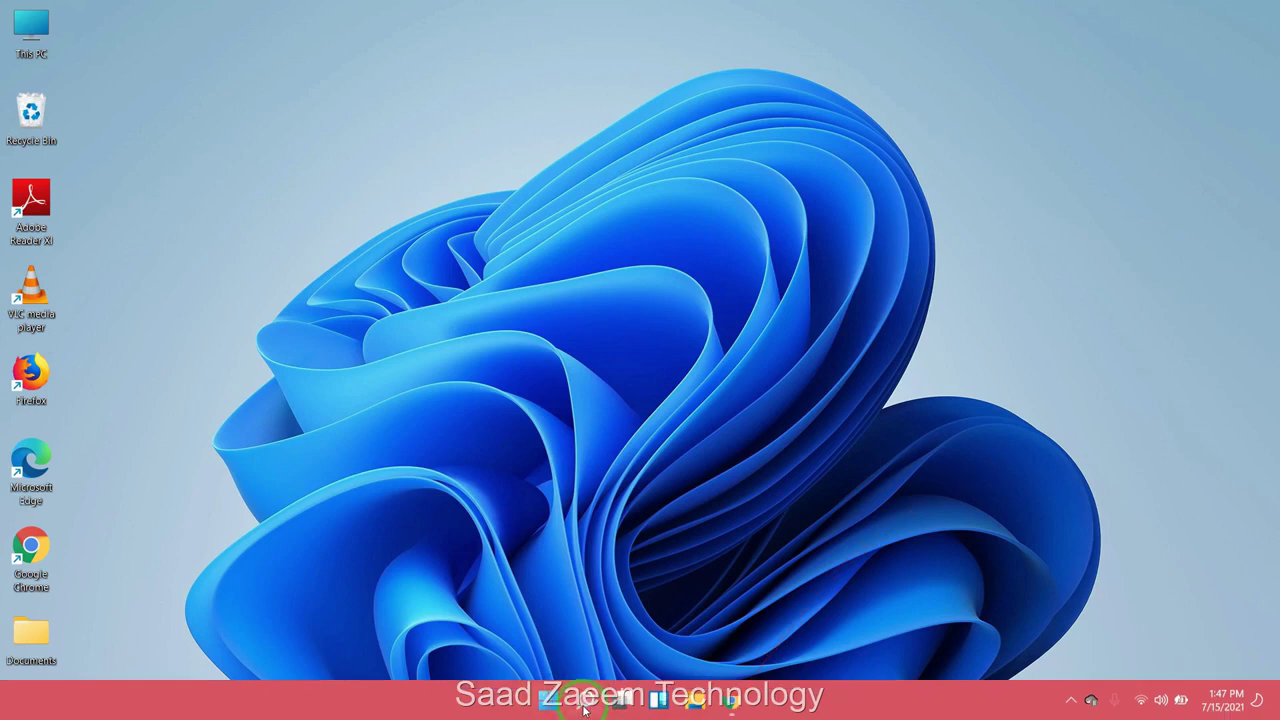
left_click(584, 698)
type("D")
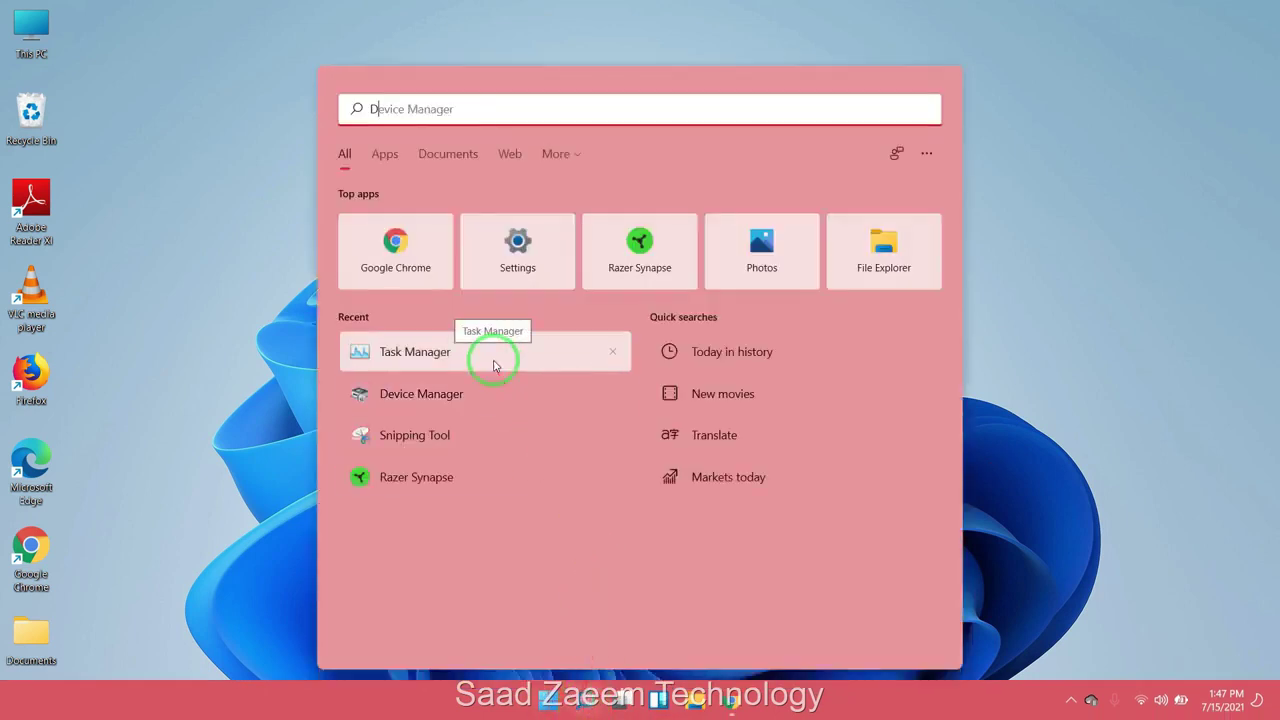
type("evice Manager")
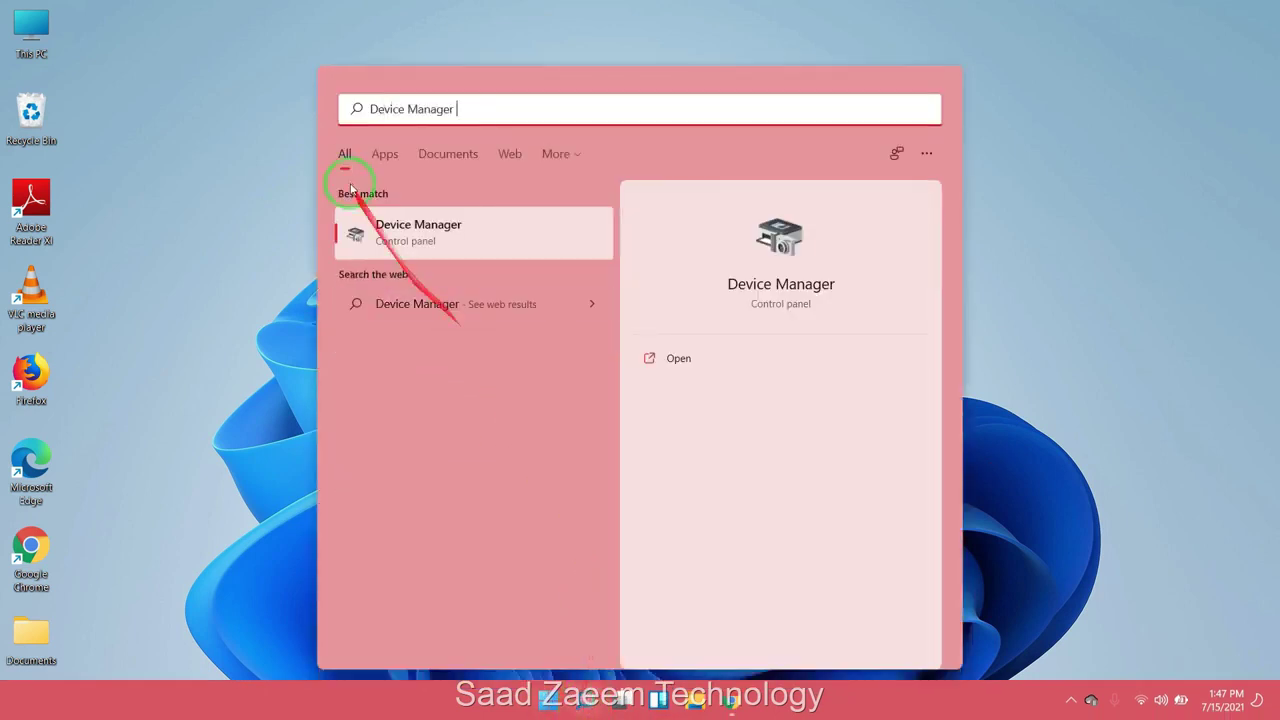
left_click(407, 236)
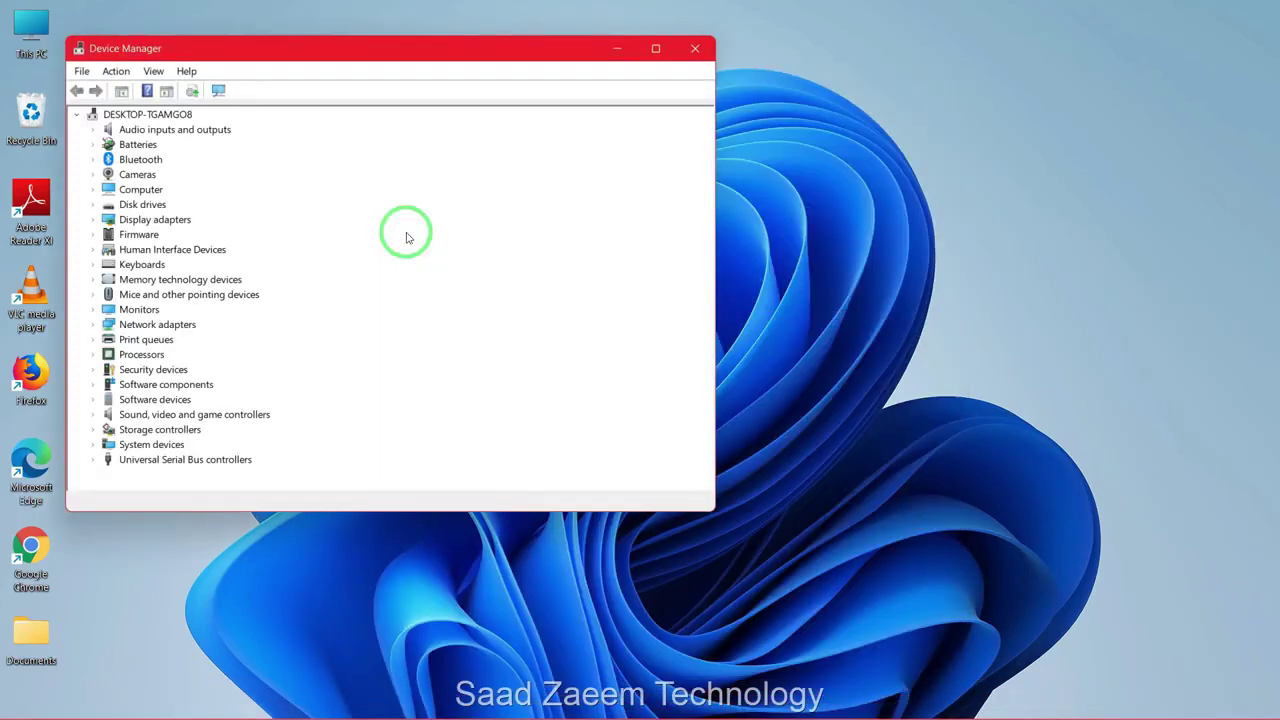
left_click_drag(511, 54, 614, 90)
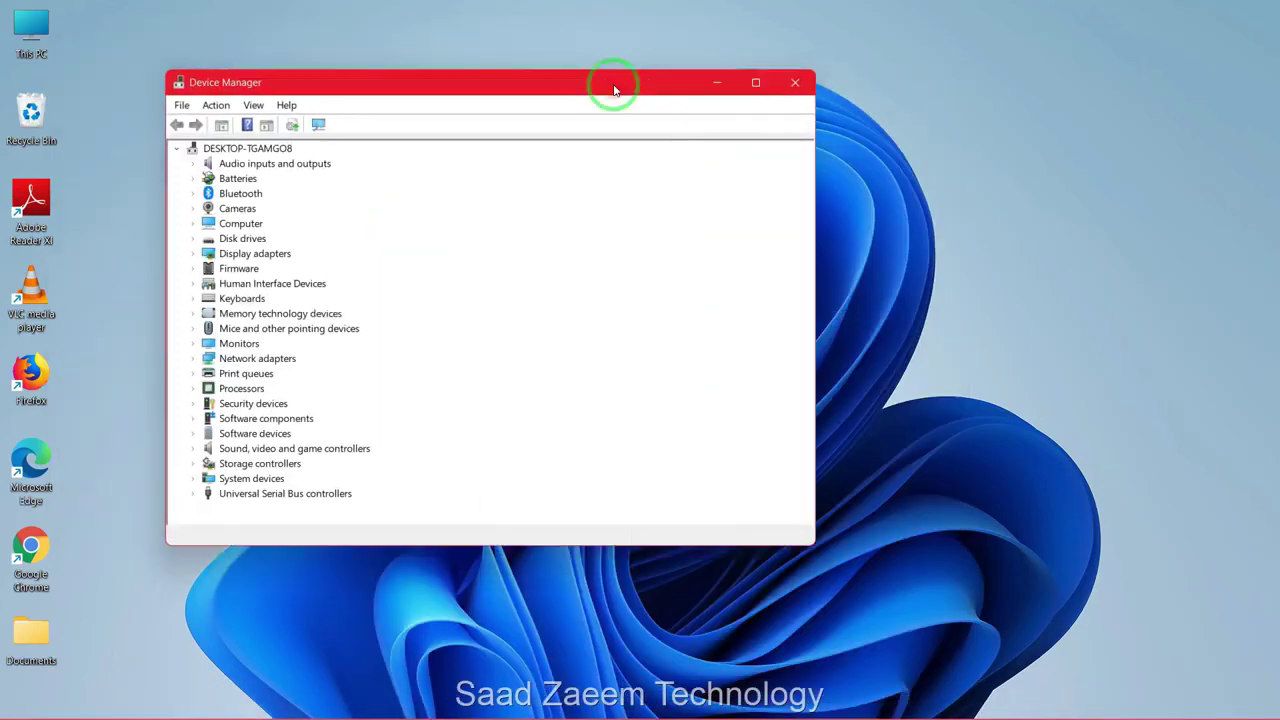
- Expand Cameras and choose Uninstall device for the HD WebCam
left_click(245, 209)
double_click(249, 210)
left_click(255, 225)
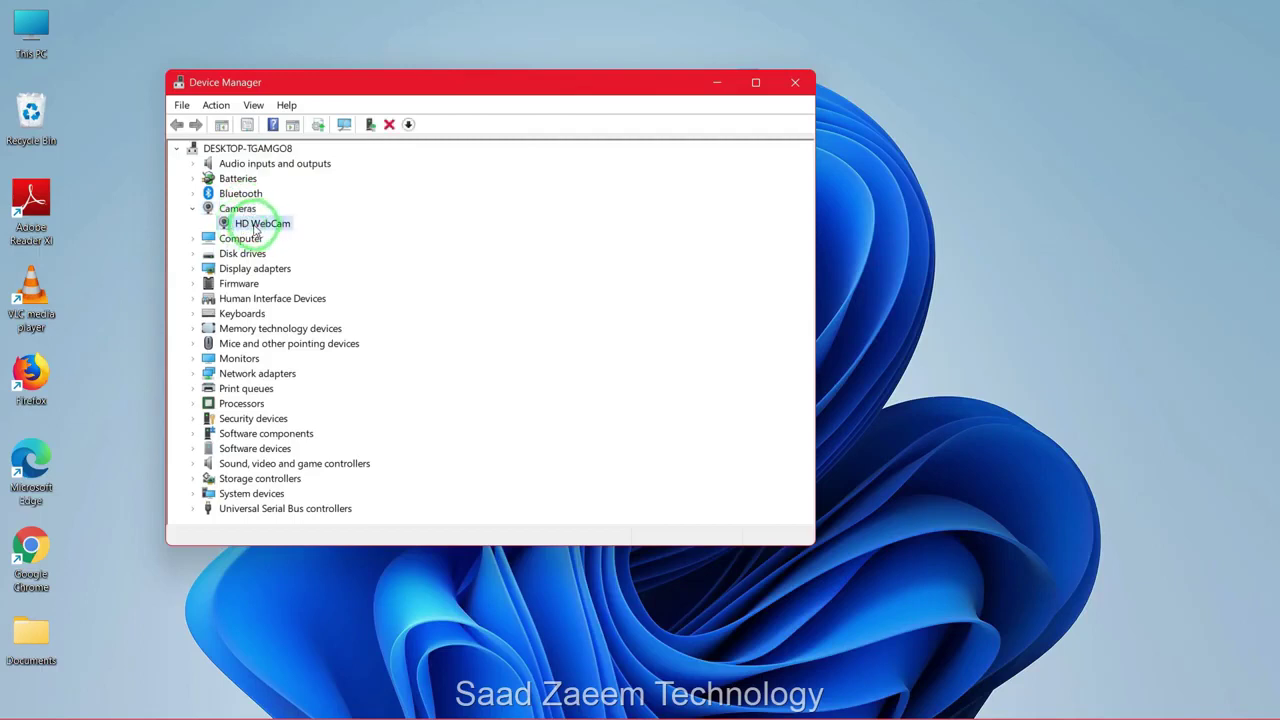
right_click(255, 229)
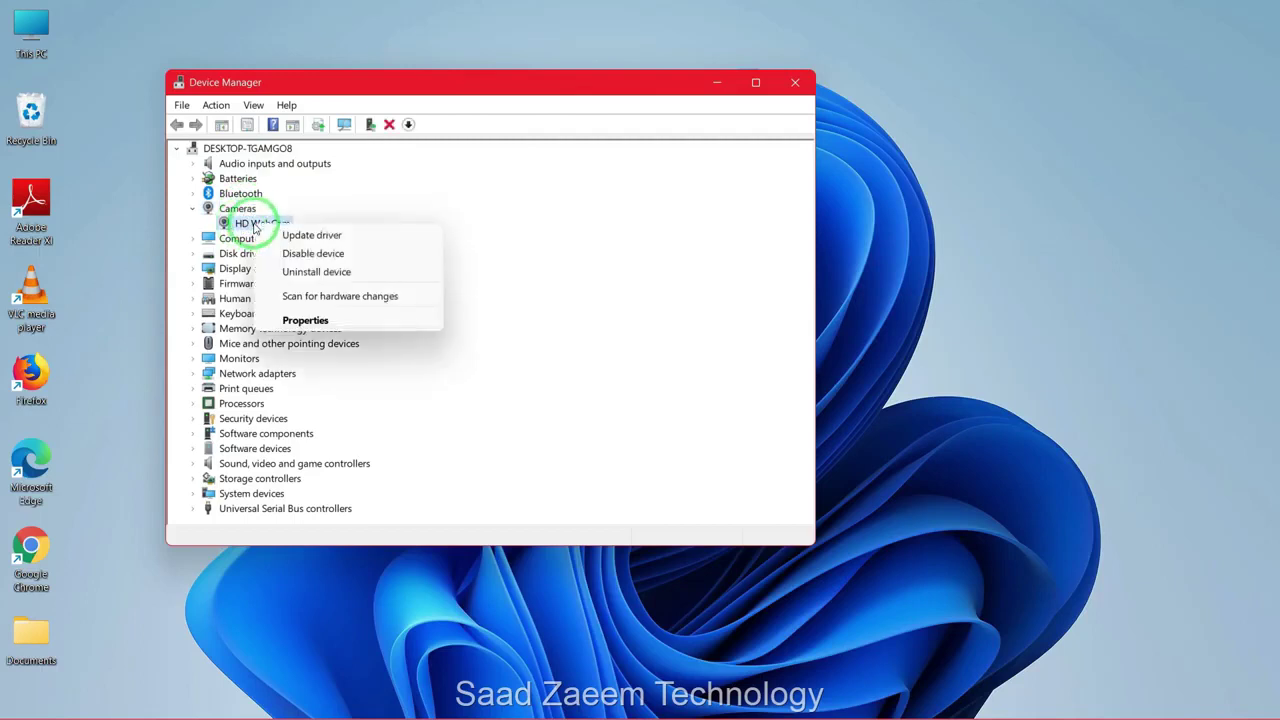
left_click(300, 271)
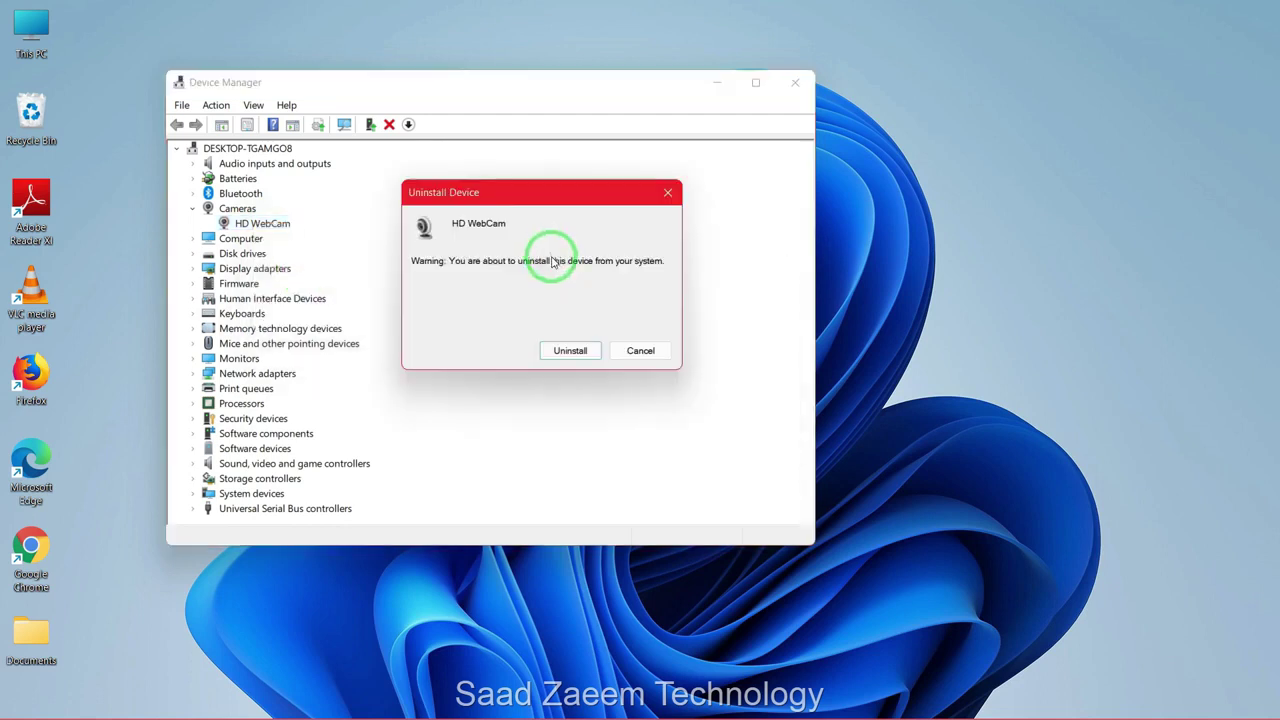
- Confirm removing the HD WebCam, then scan for hardware changes to redetect it
left_click(560, 352)
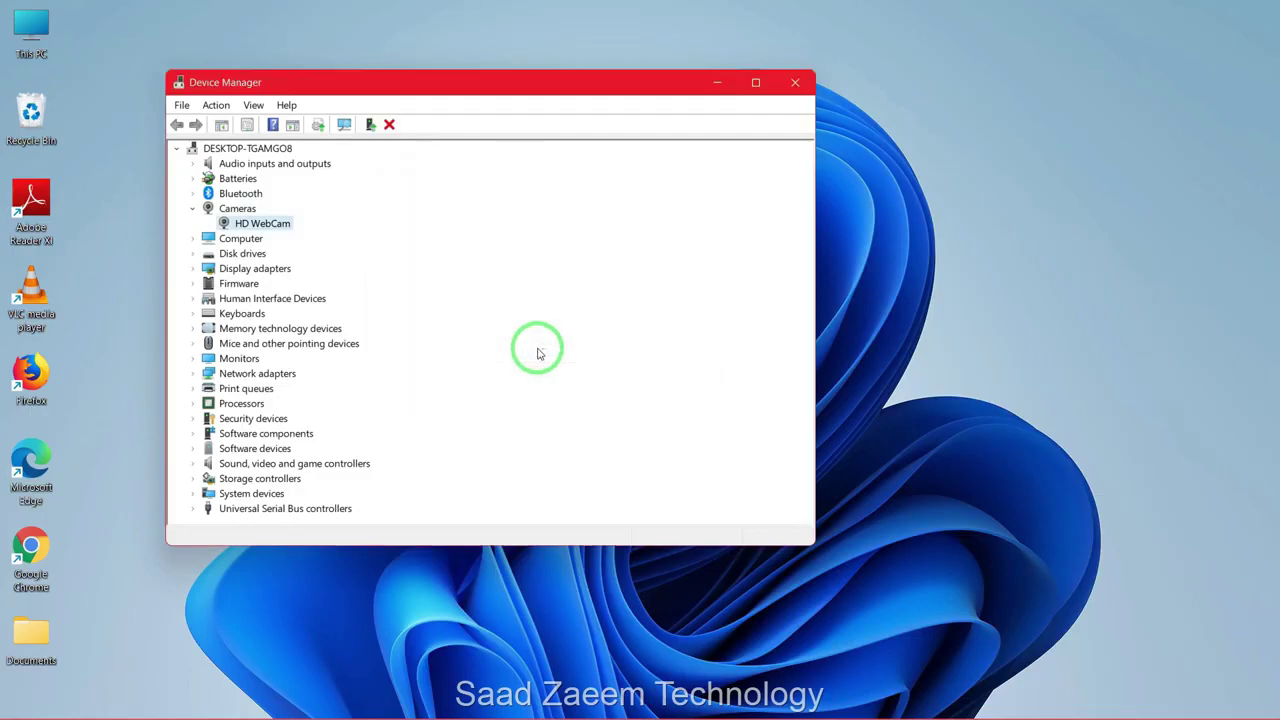
left_click_drag(314, 86, 340, 90)
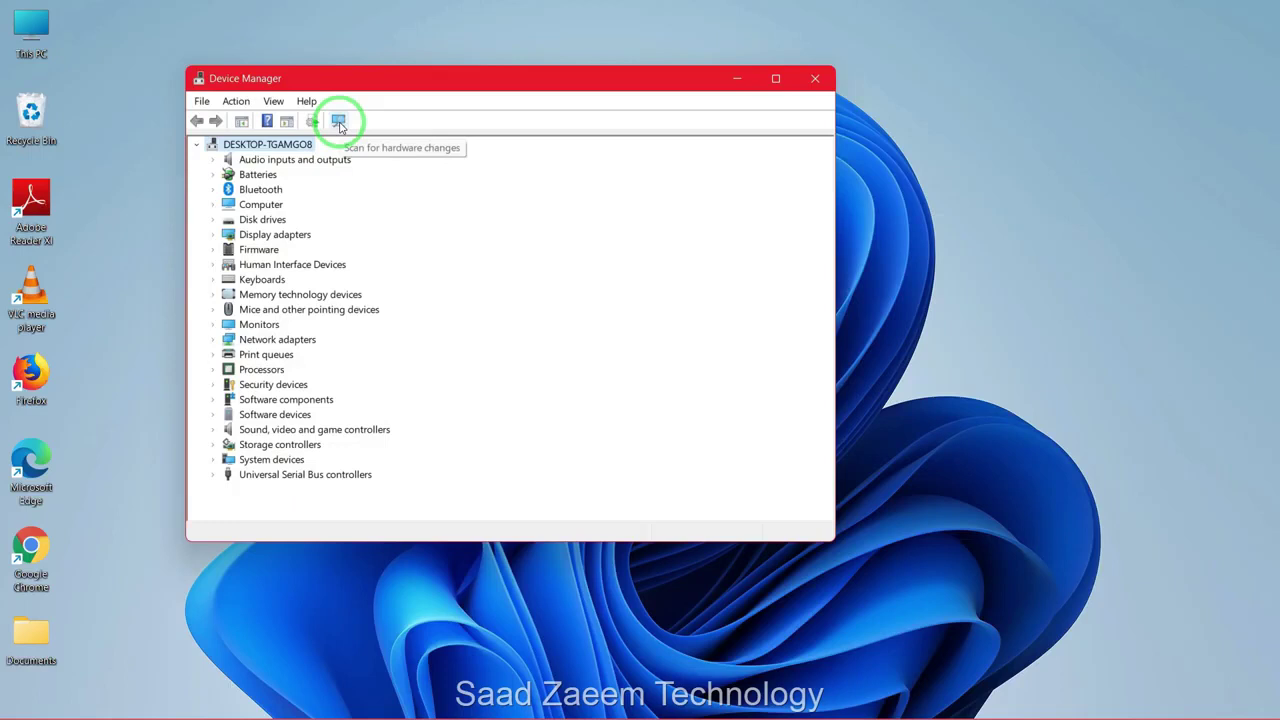
left_click(339, 122)
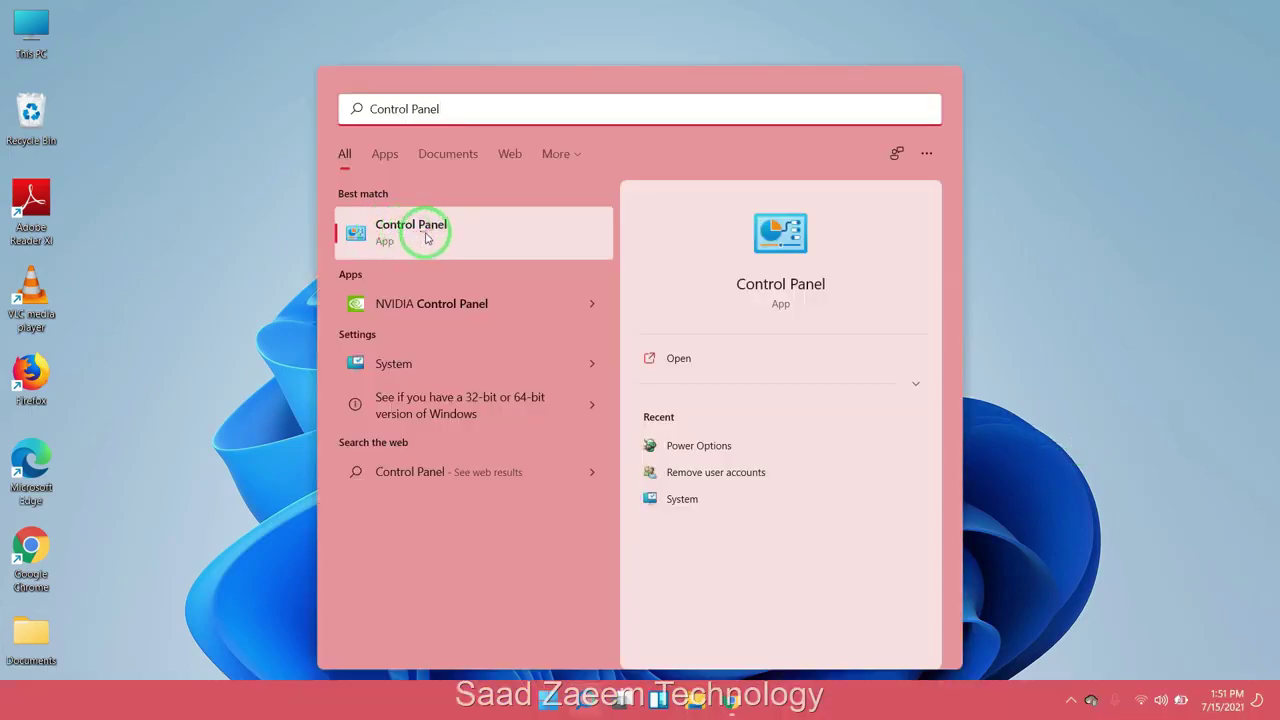
- Open Control Panel and search it for 'Trouble'
left_click(425, 235)
left_click(1020, 41)
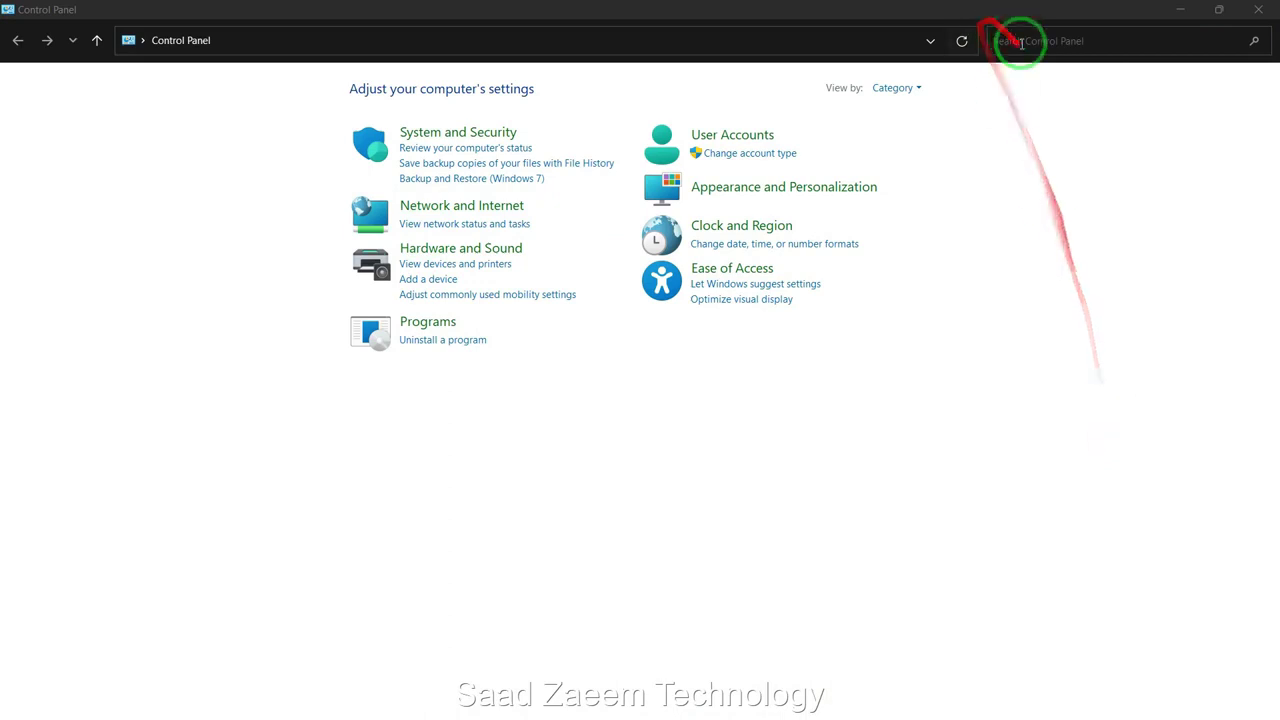
type("Trouble")
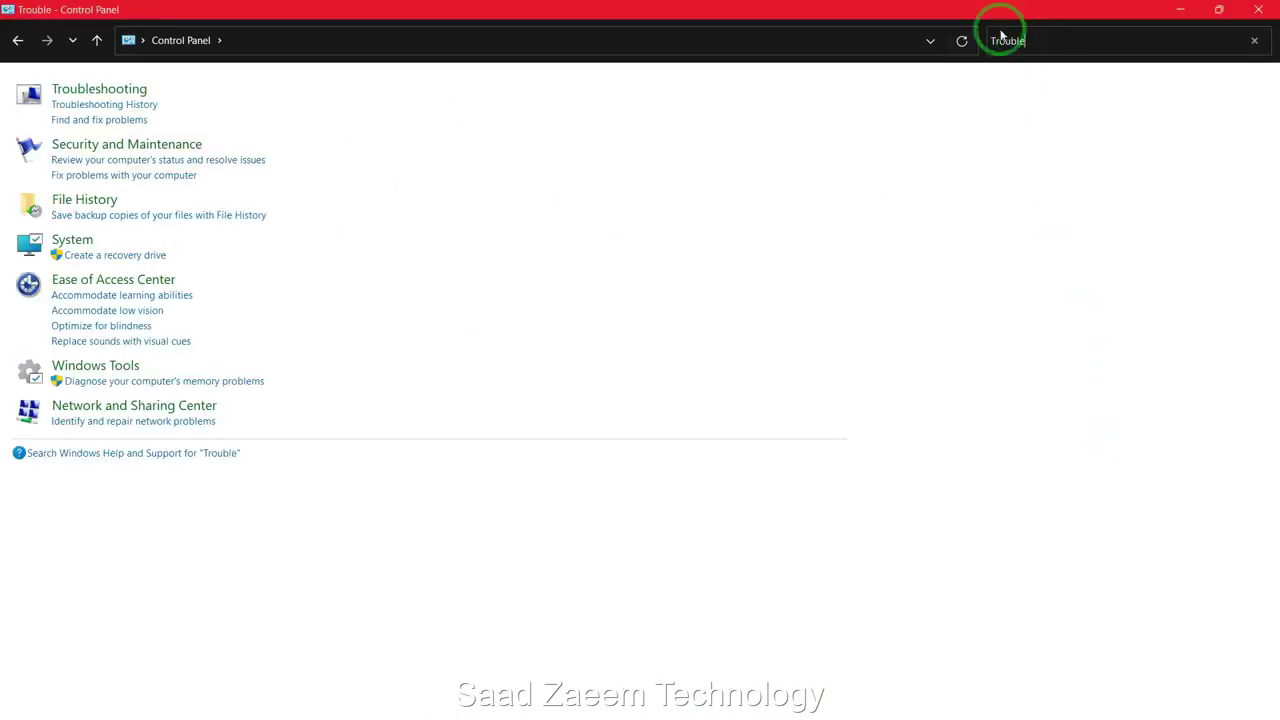
- Go to Troubleshooting, view all troubleshooters, and open Windows Store Apps
left_click(82, 90)
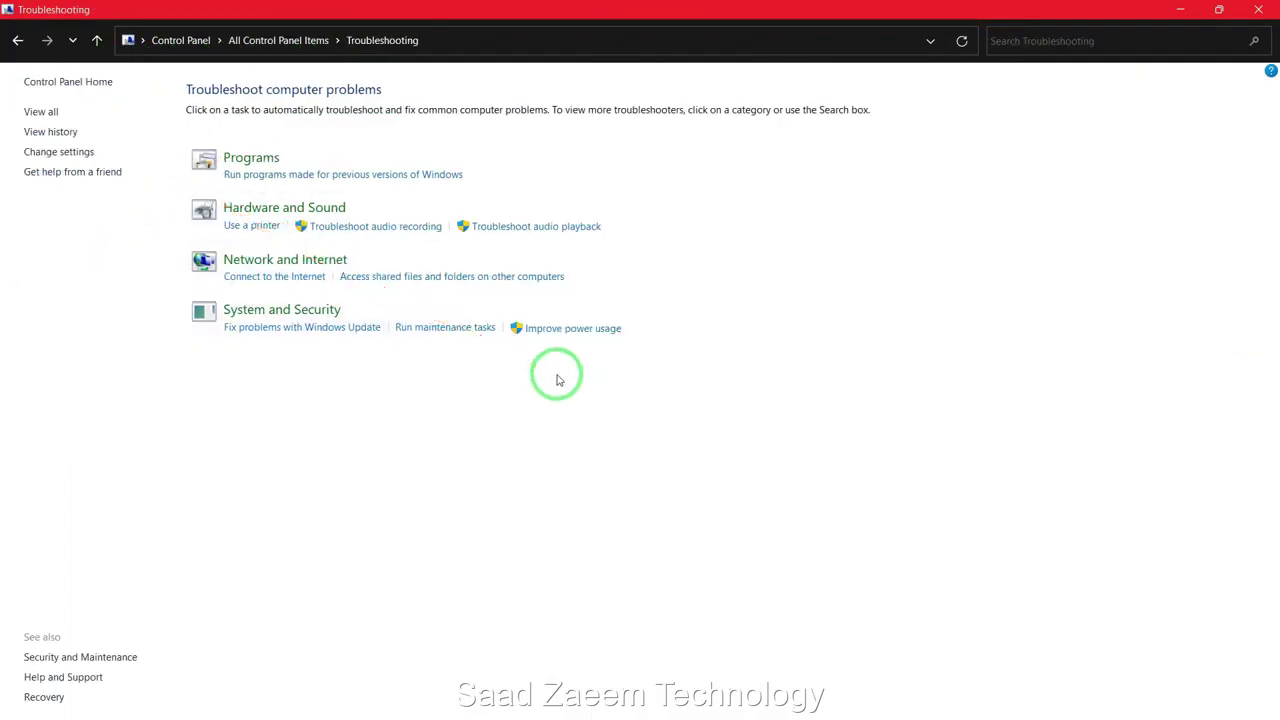
left_click(38, 113)
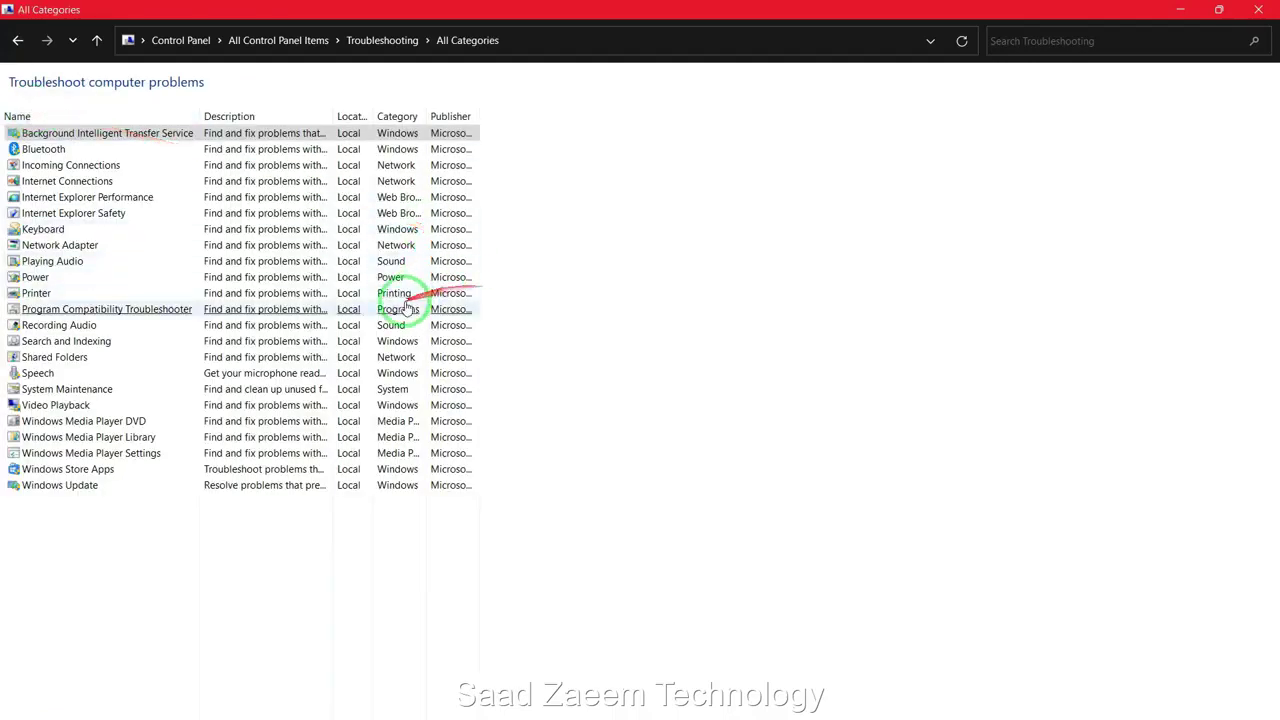
left_click(428, 469)
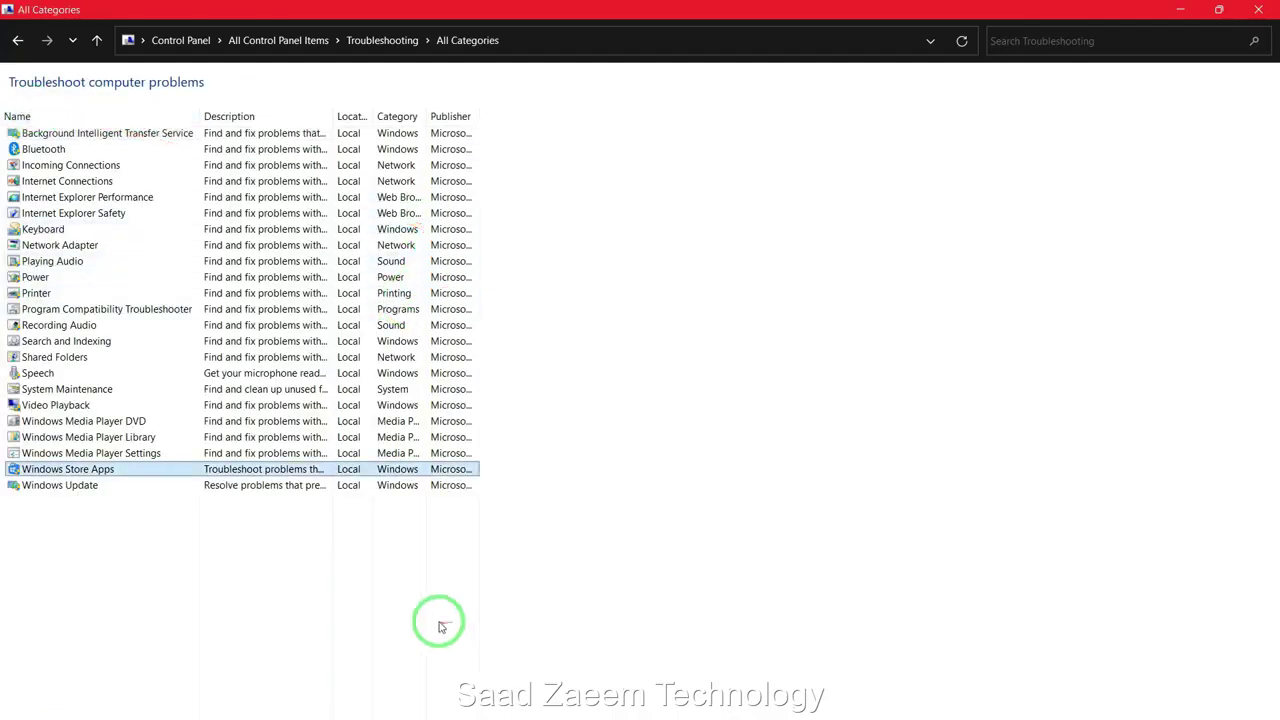
left_click(87, 479)
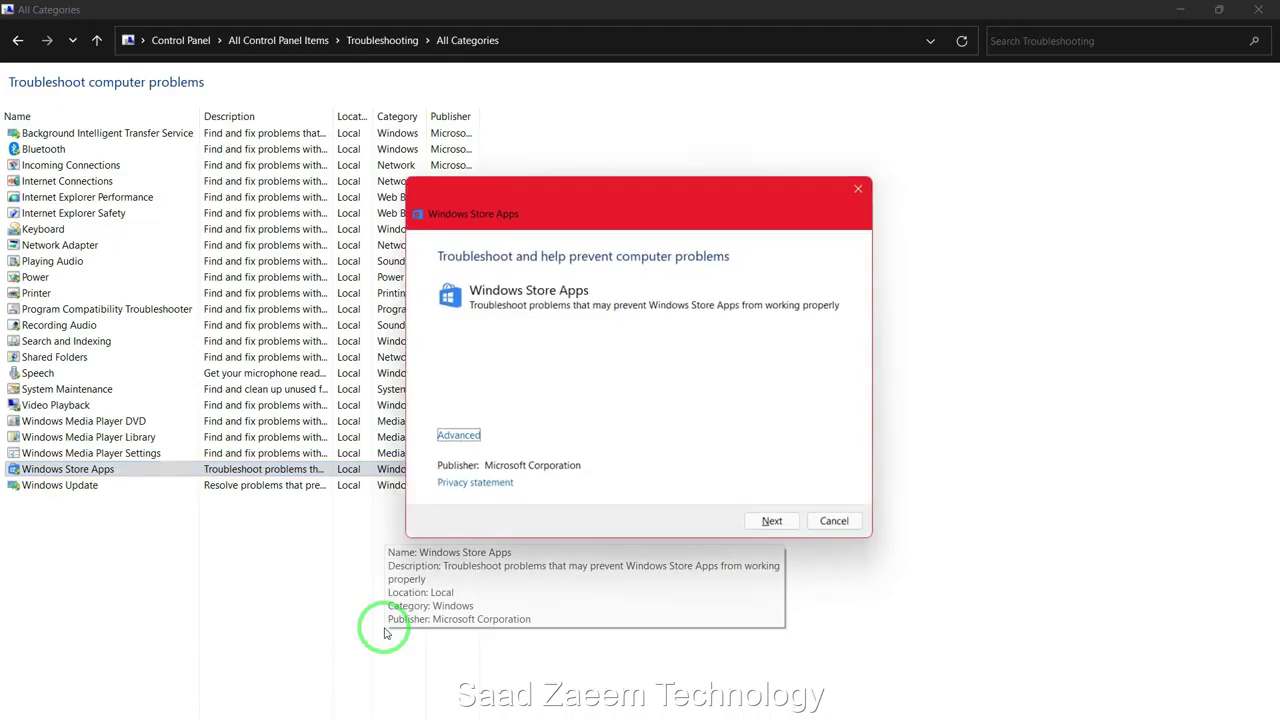
- Start the Windows Store Apps troubleshooter run with Next
left_click(773, 524)
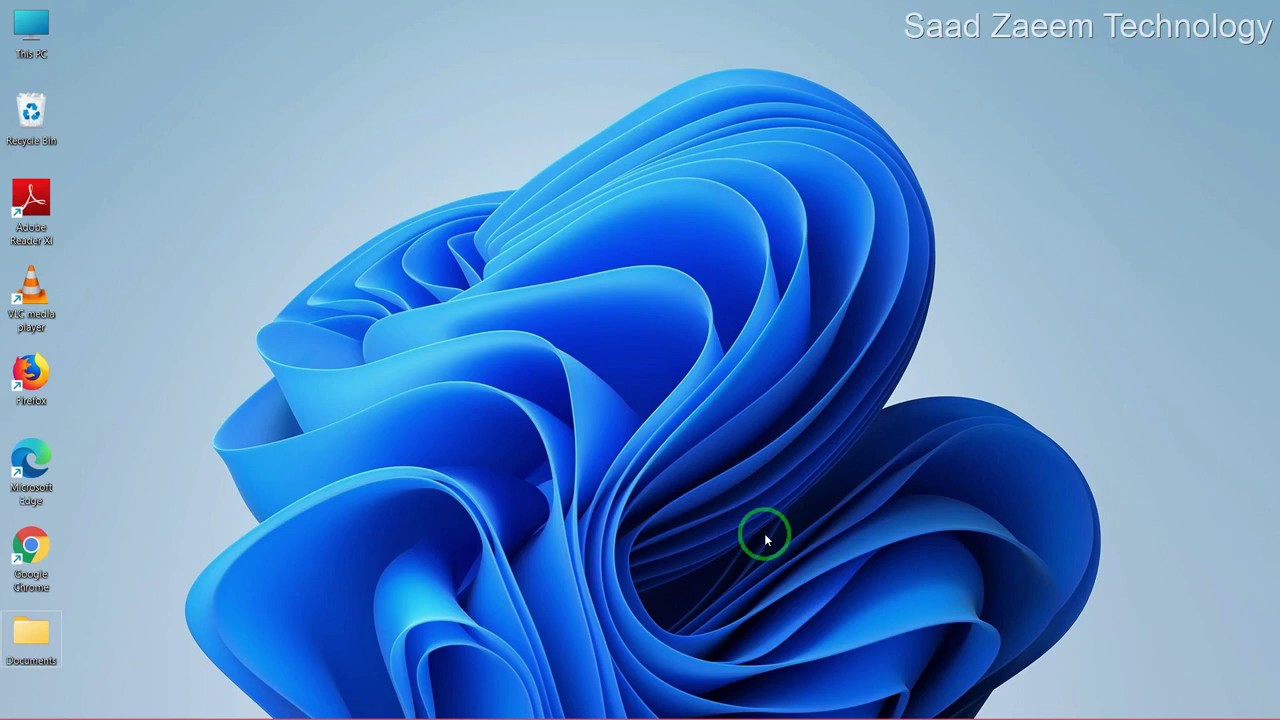
- Launch regedit from the Win+R Run dialog
key("super+r")
left_click(764, 533)
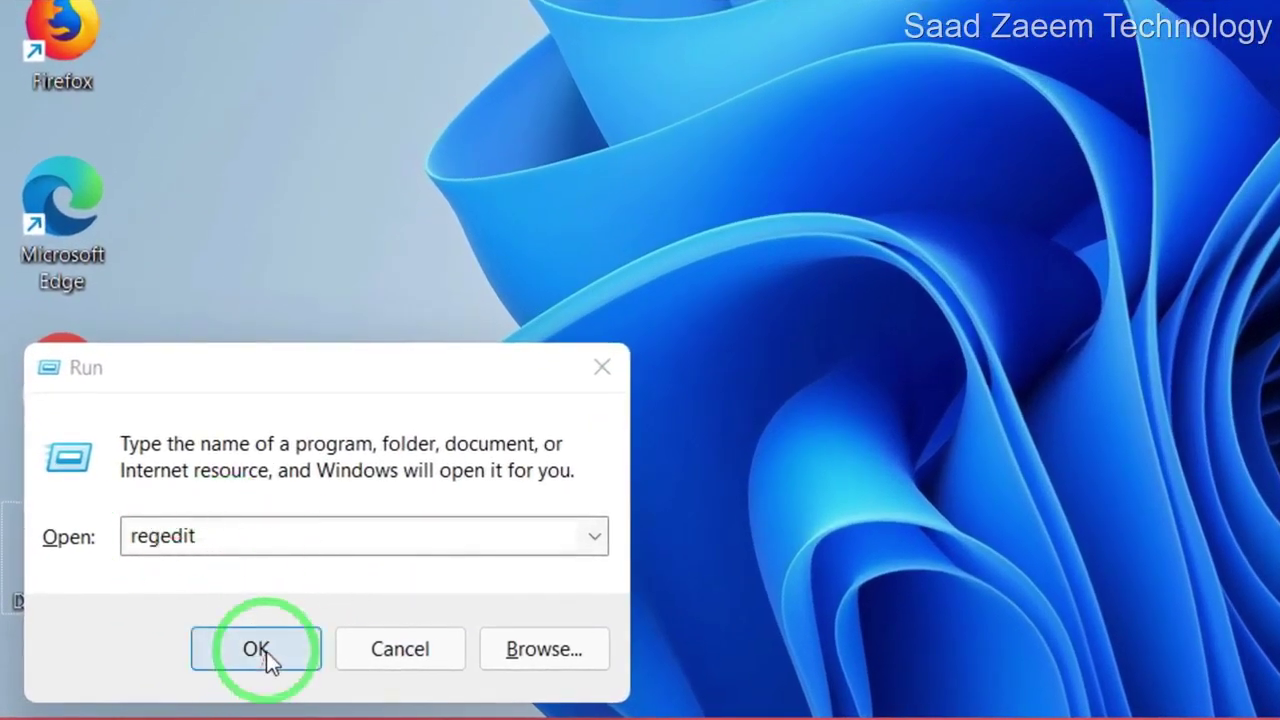
left_click(256, 649)
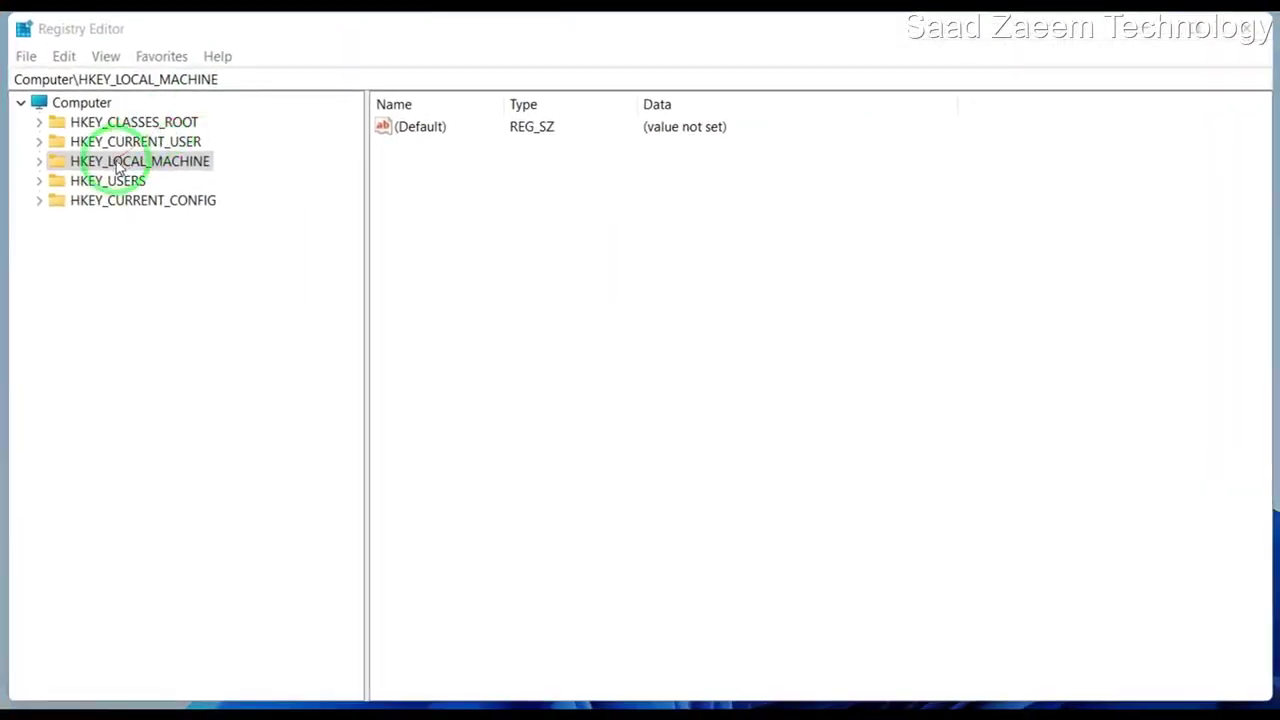
- Navigate HKEY_LOCAL_MACHINE > SOFTWARE > Microsoft > Windows Media Foundation to the Platform key
double_click(78, 164)
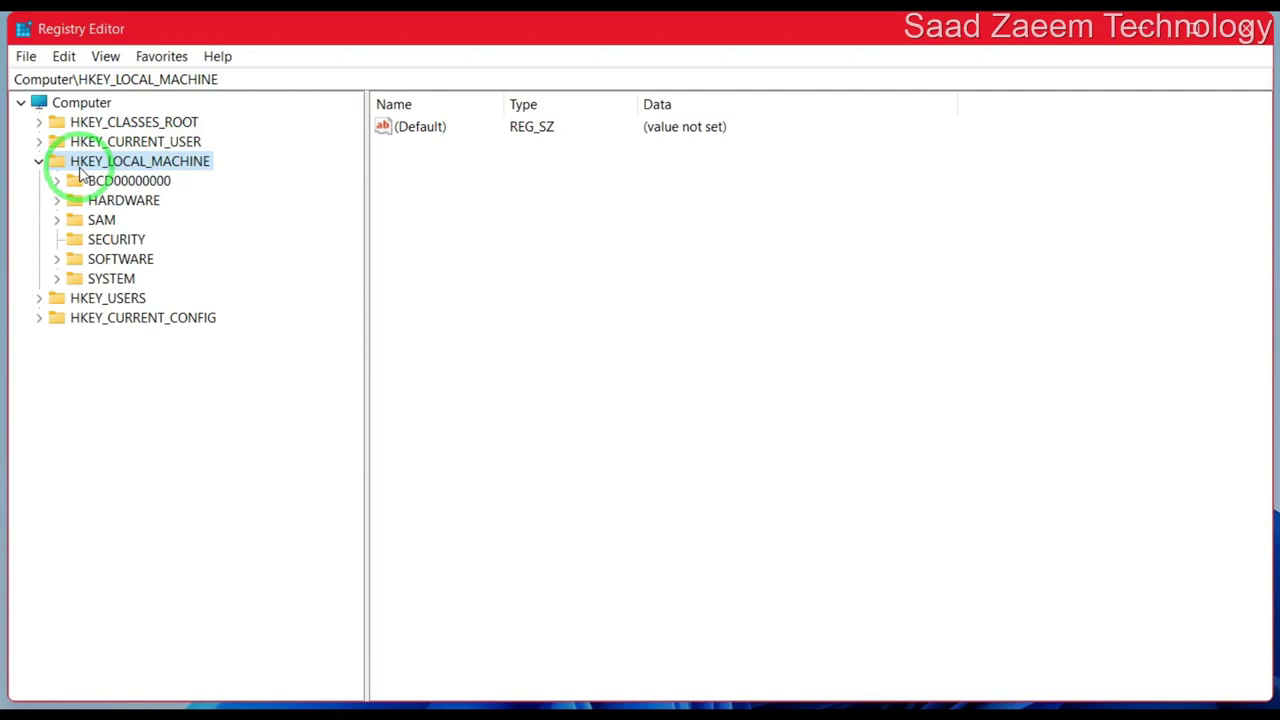
double_click(57, 262)
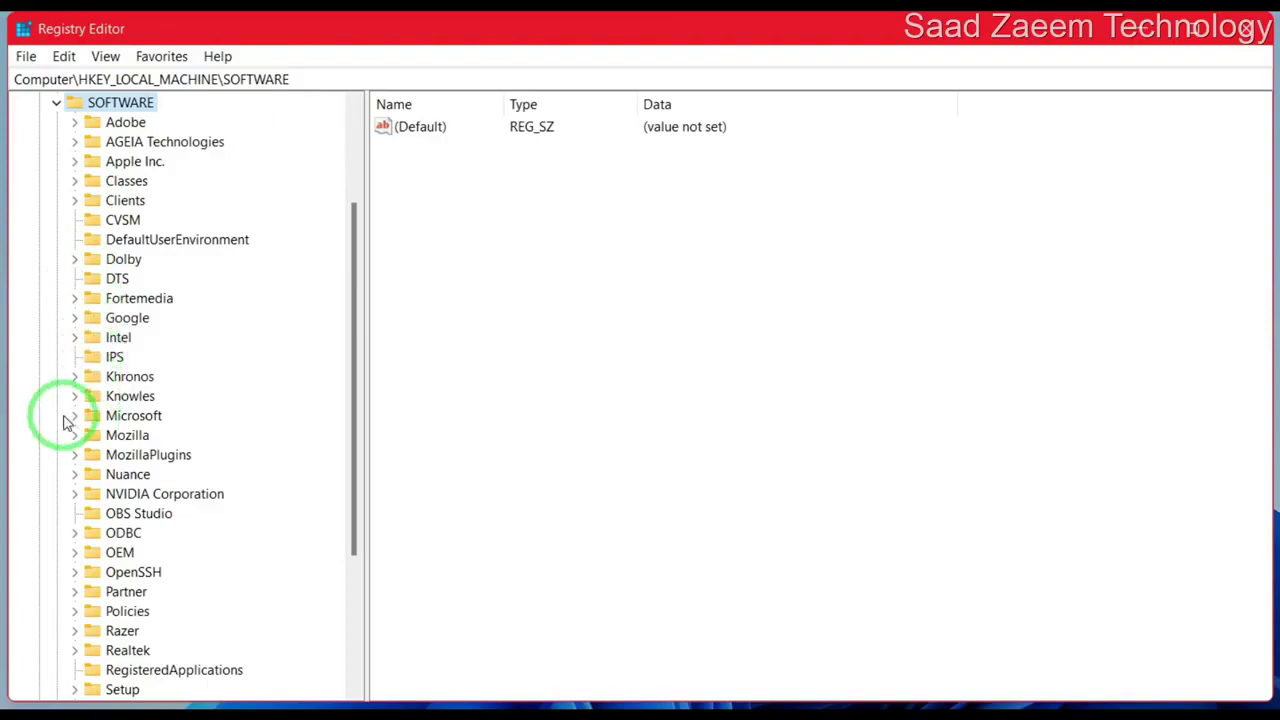
scroll(75, 420, "down", 4)
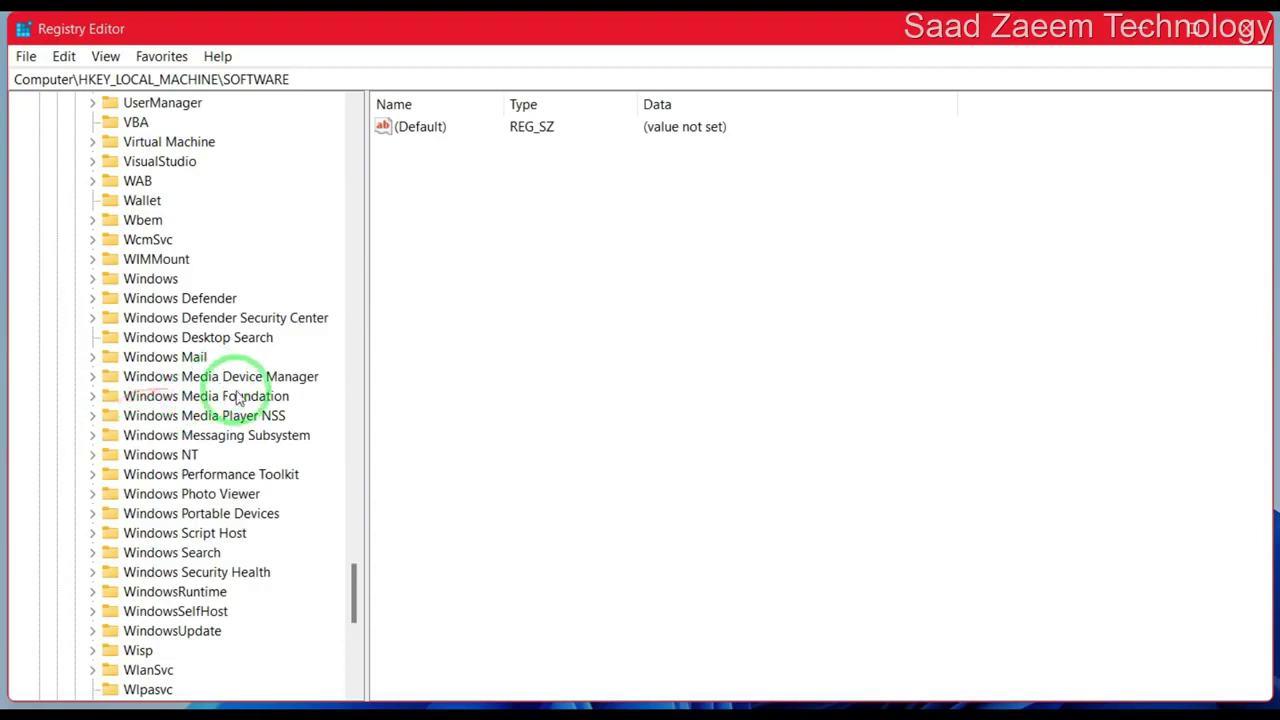
left_click(90, 398)
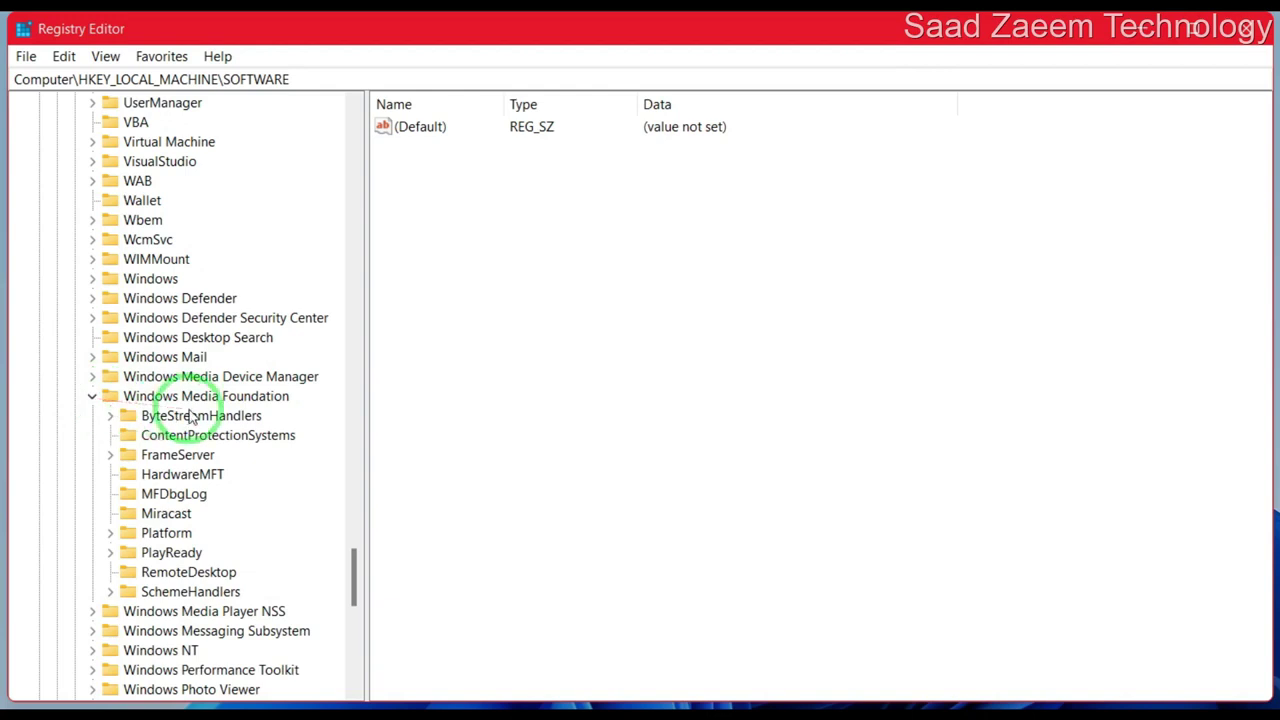
left_click(126, 537)
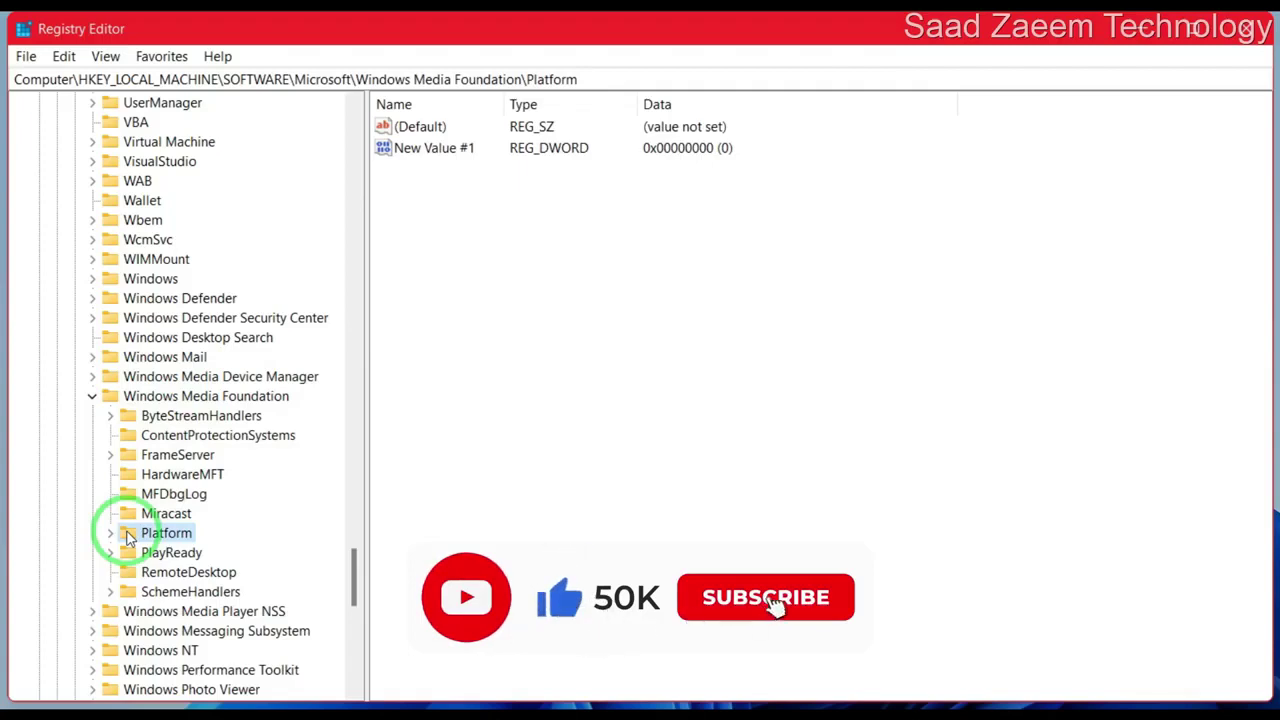
left_click(857, 414)
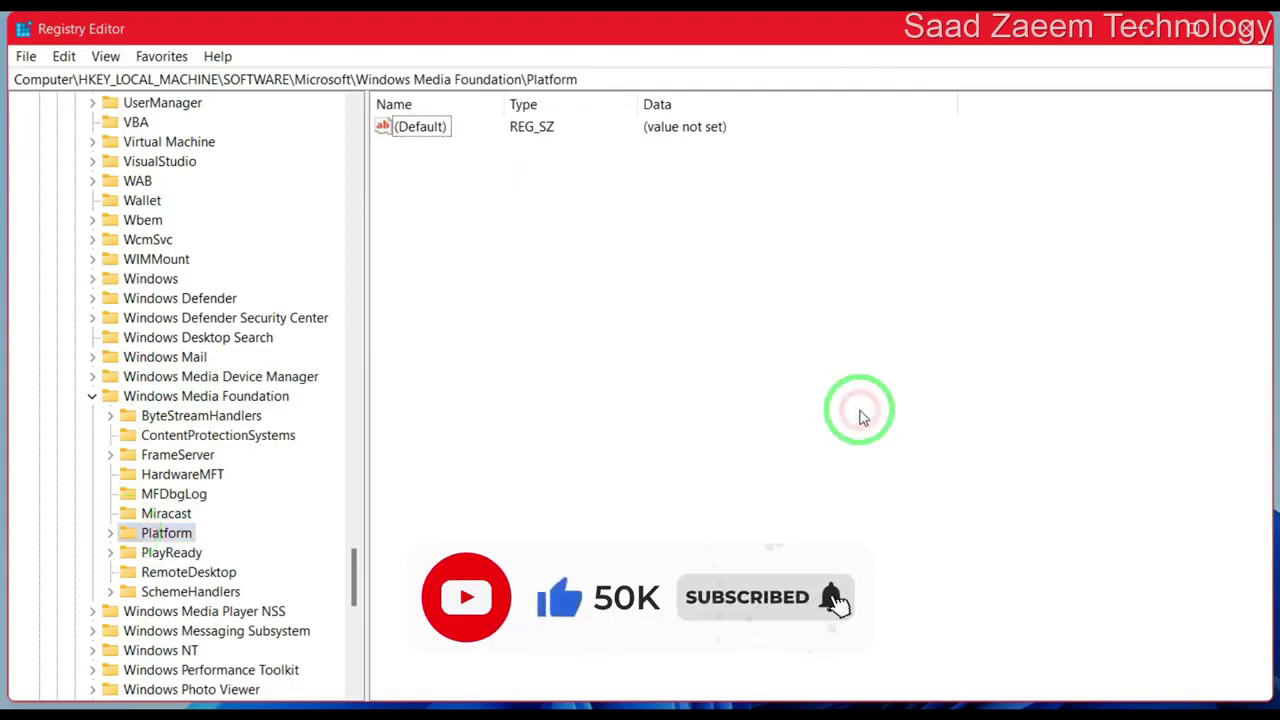
- Create a new DWORD (32-bit) value in Platform named EnableFrameServerMode
right_click(658, 304)
mouse_move(696, 312)
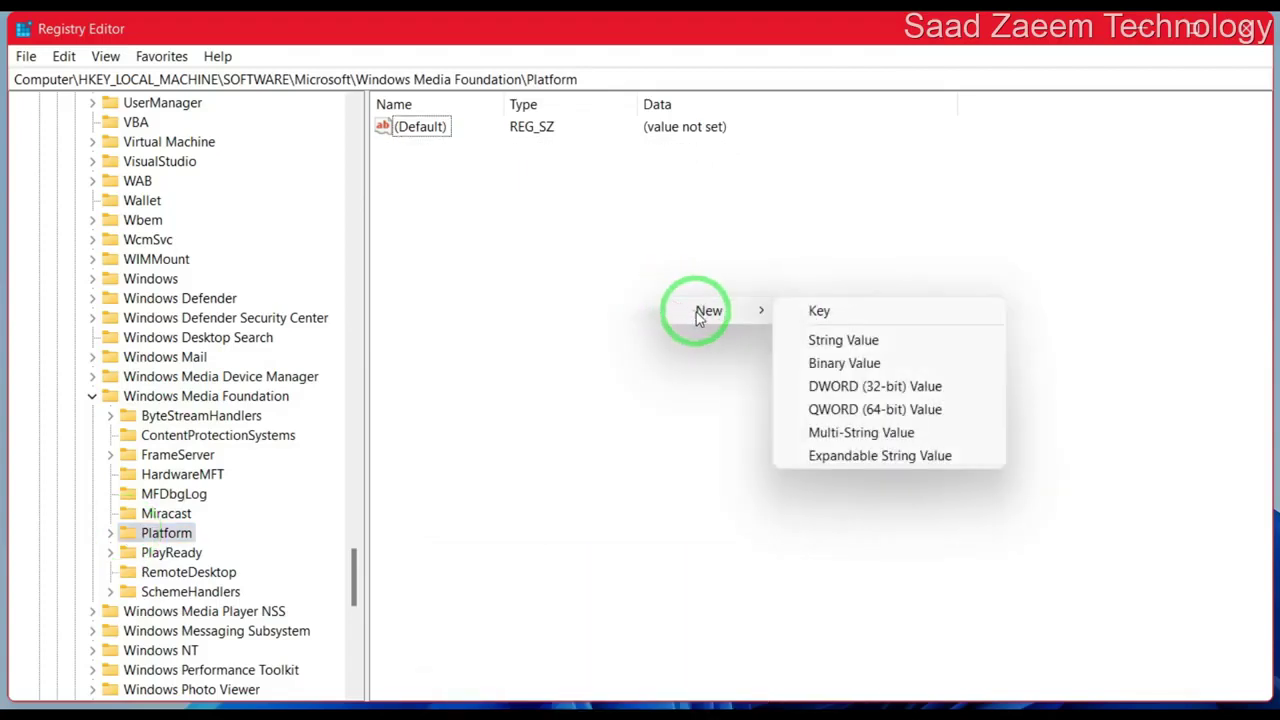
left_click(872, 393)
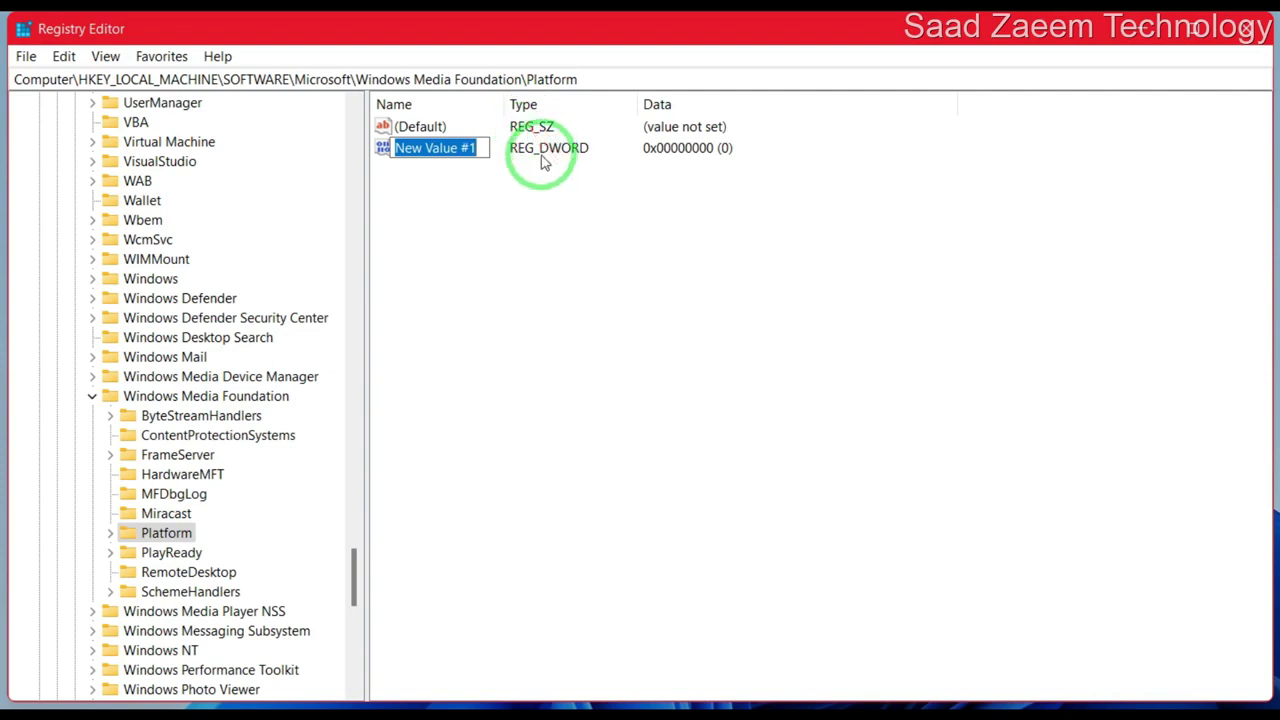
key("BackSpace")
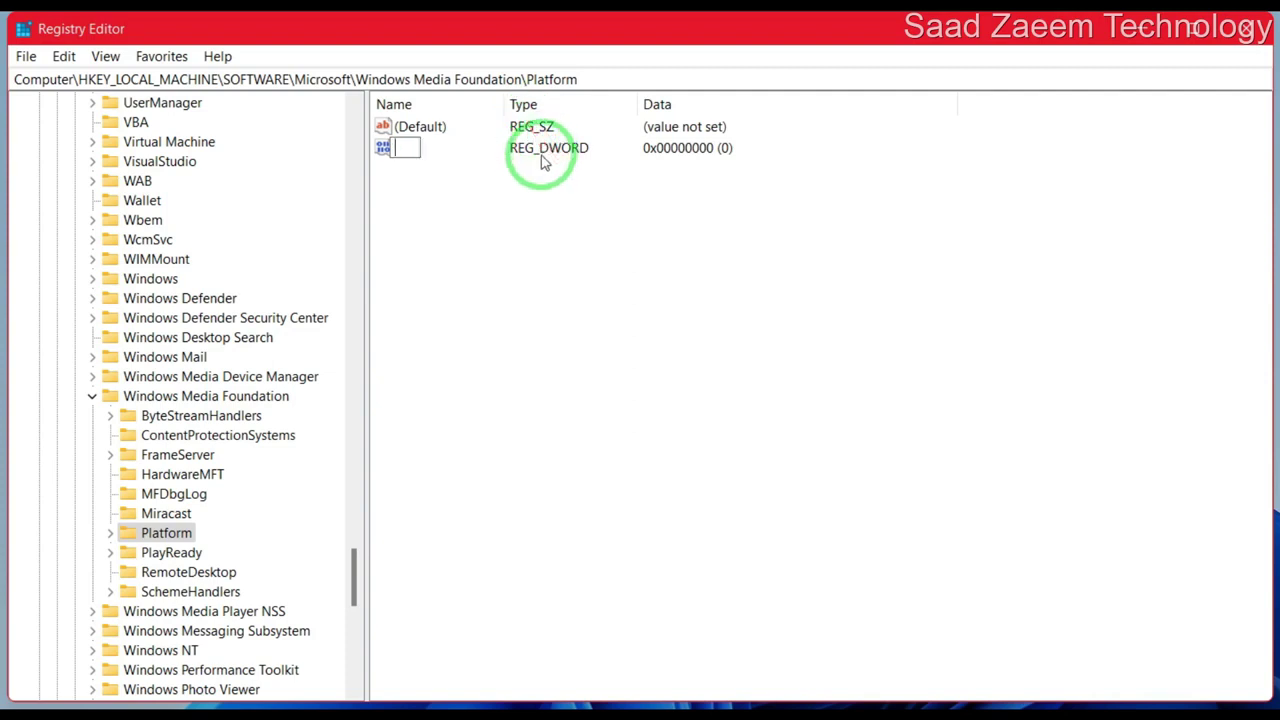
type("EnableFrameServerMode")
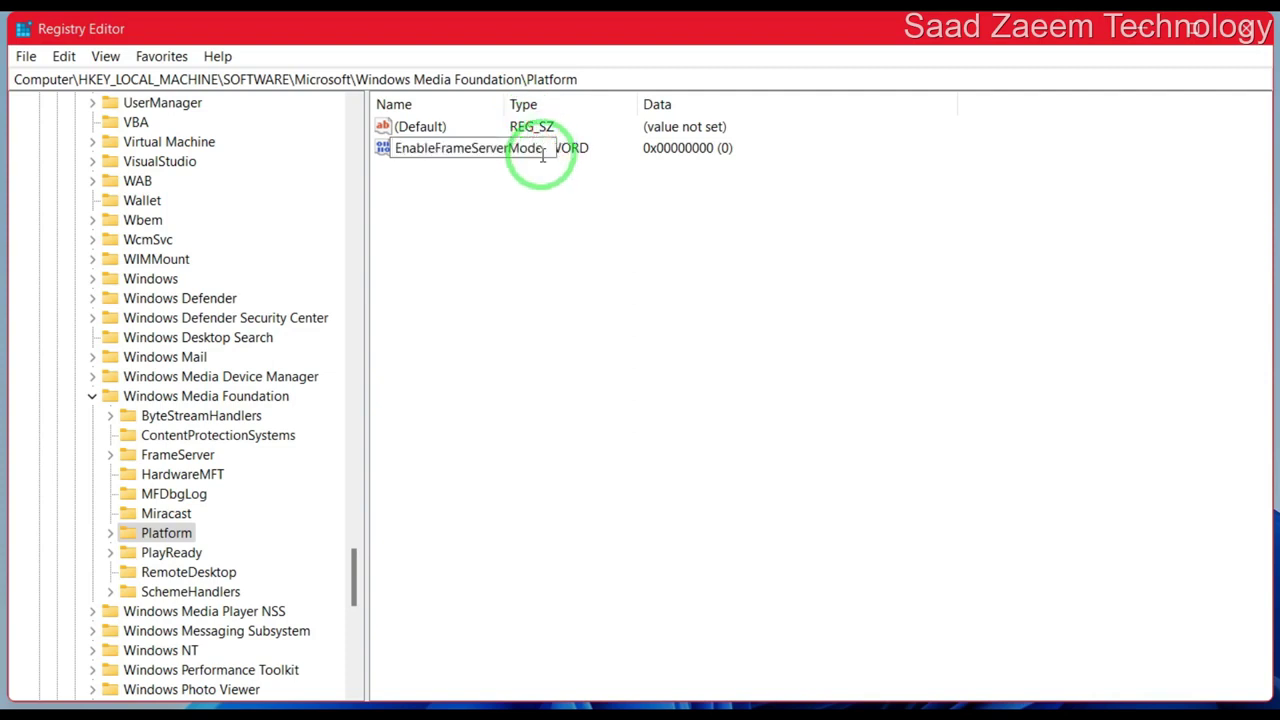
key("Return")
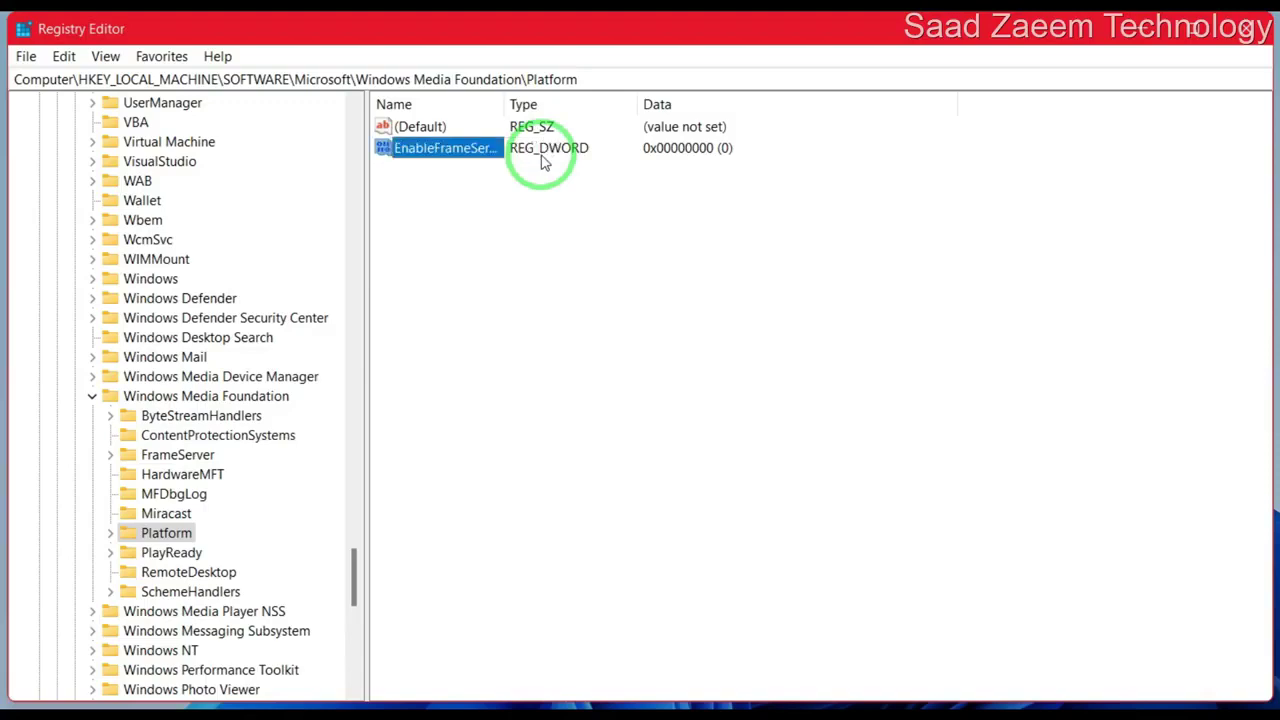
- Modify EnableFrameServerMode and confirm its value data stays 0
right_click(542, 160)
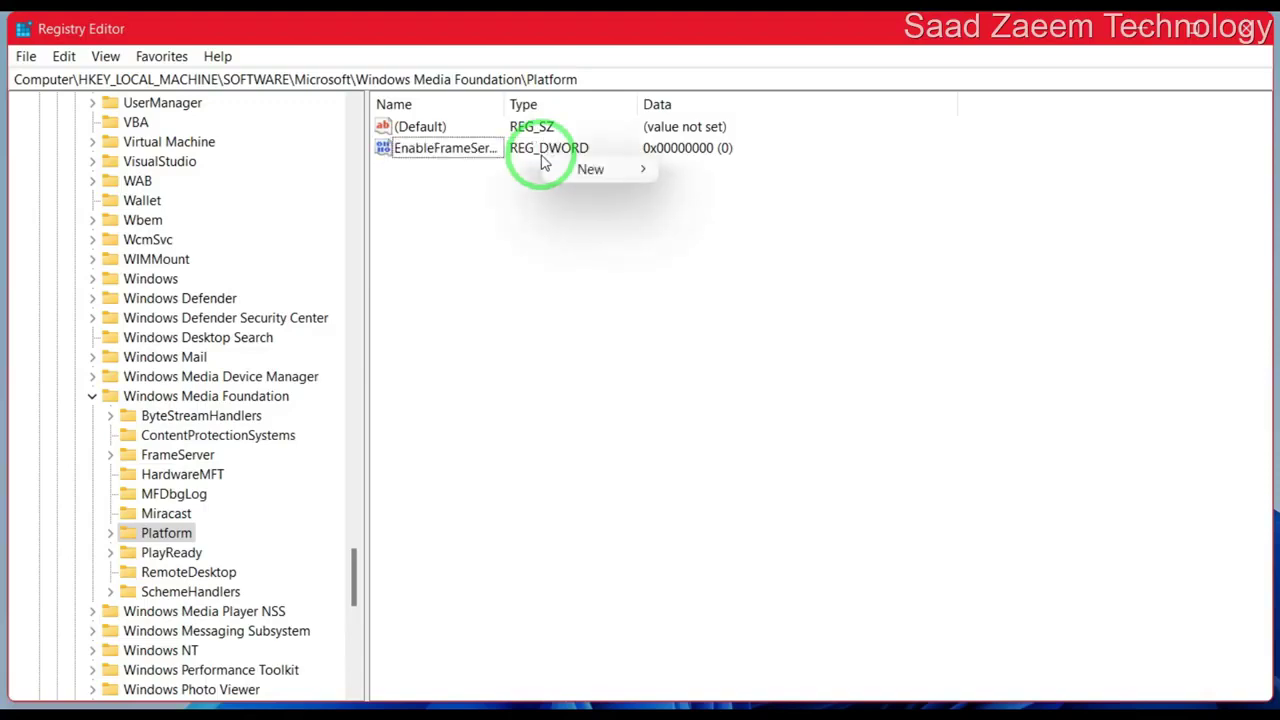
left_click(466, 147)
right_click(468, 147)
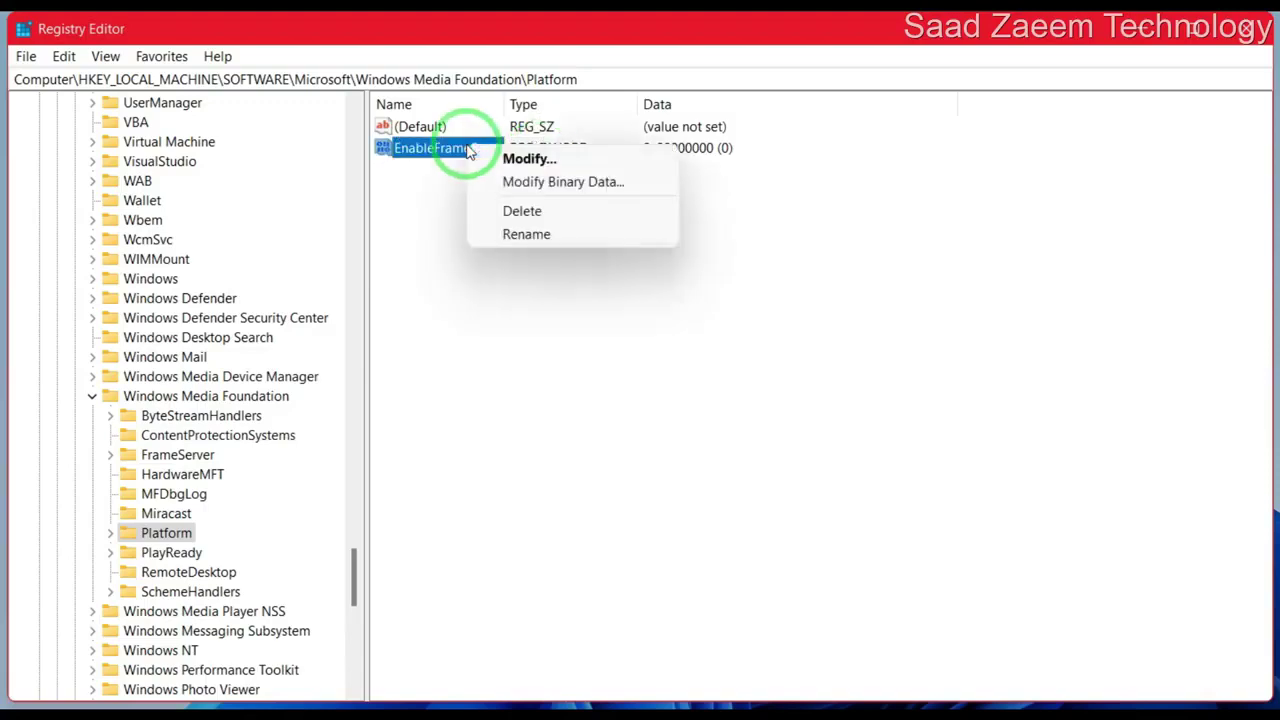
left_click(527, 159)
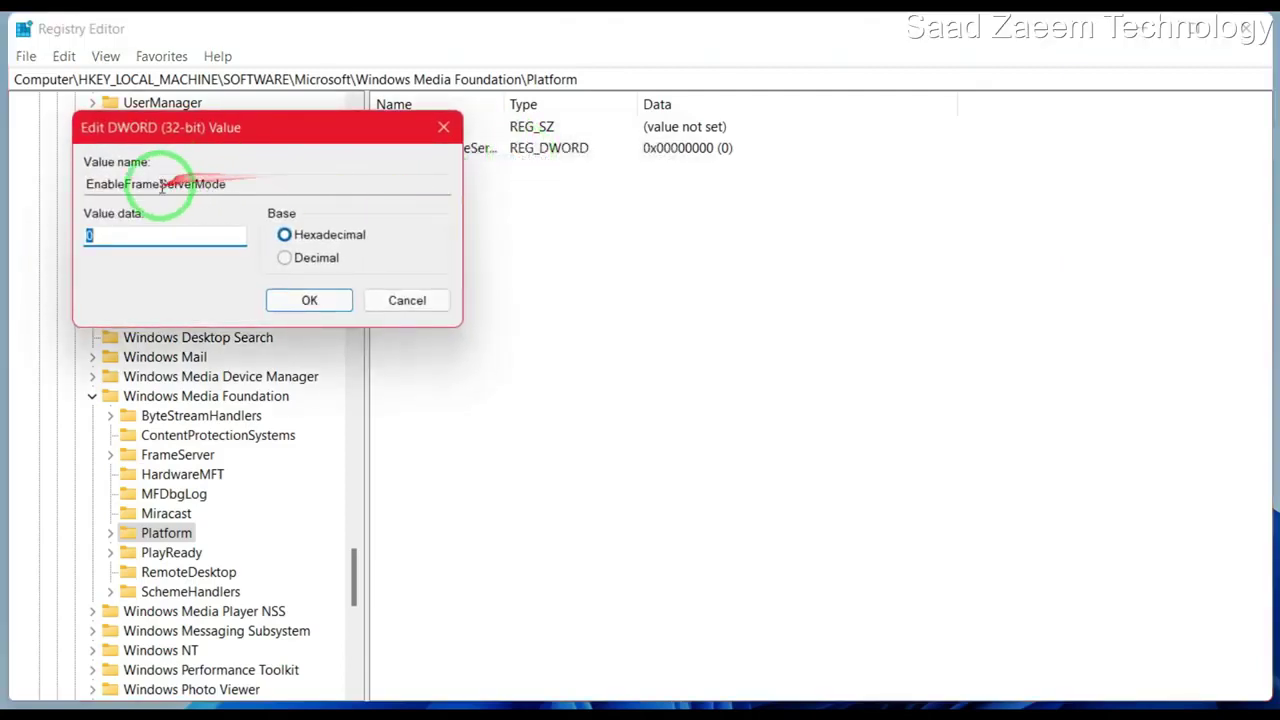
left_click(331, 308)
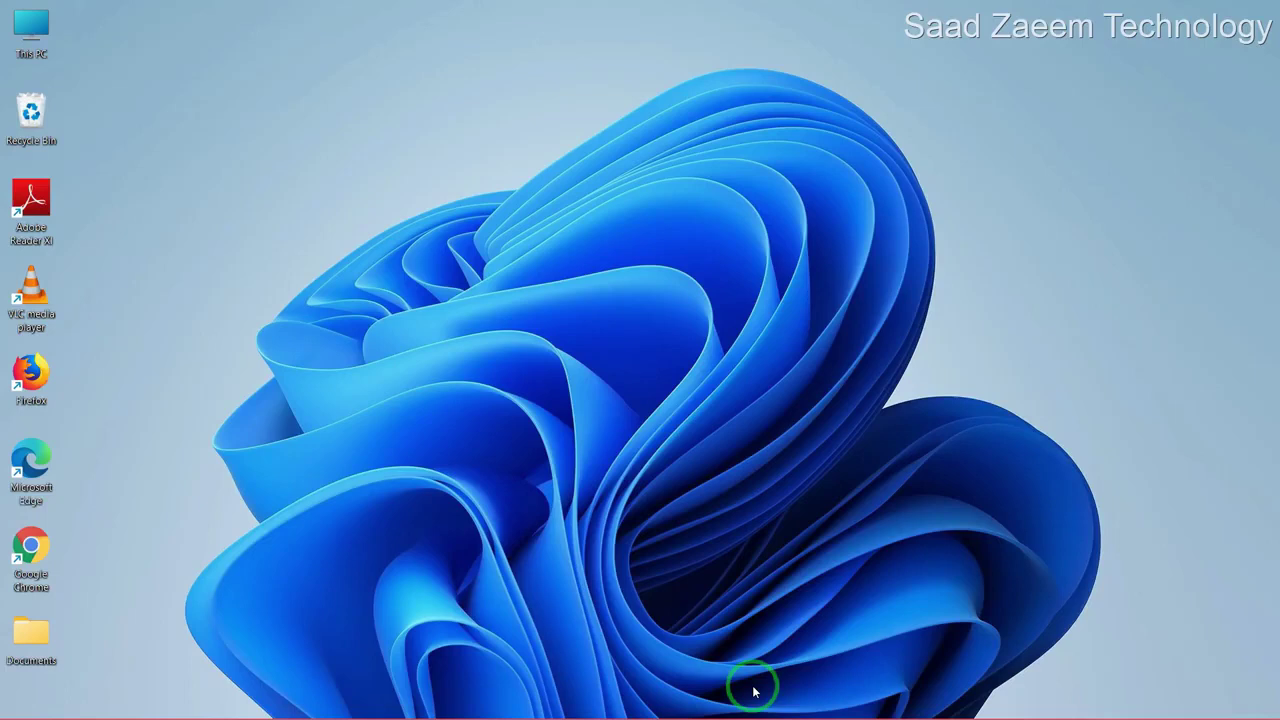
- Launch the Settings app by searching 'sett' from Start
key("super")
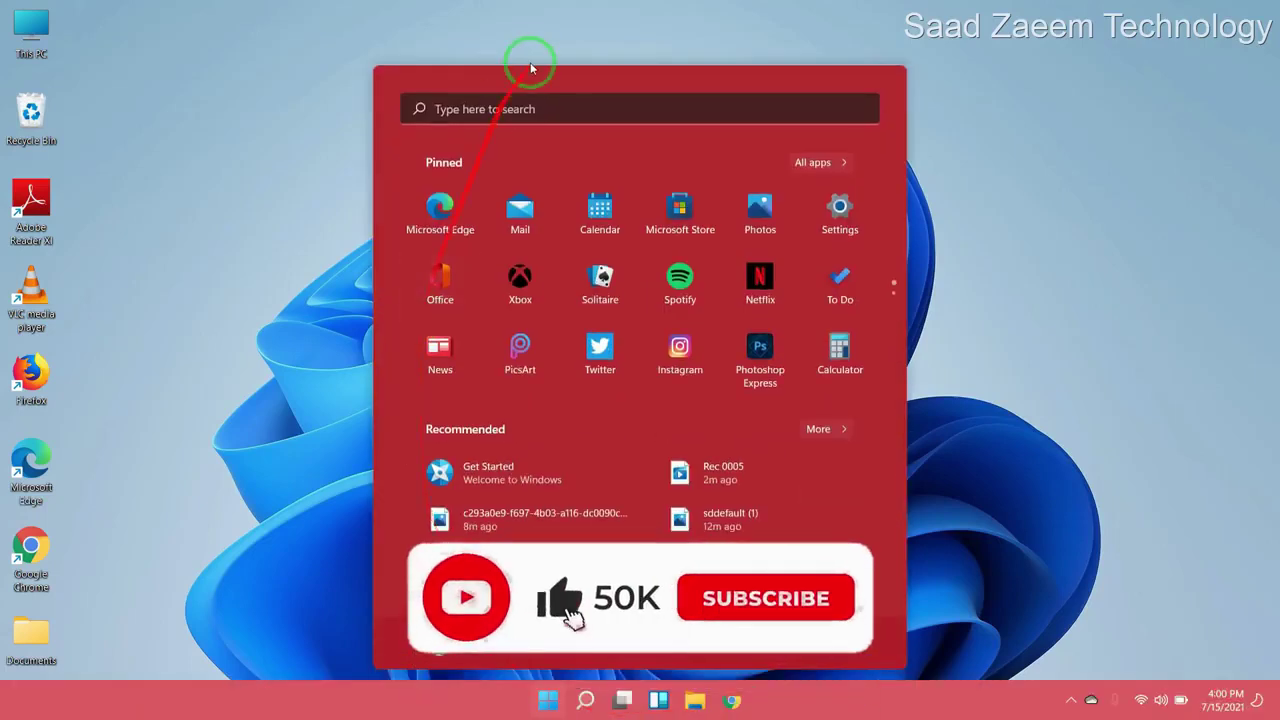
left_click(507, 112)
type("s")
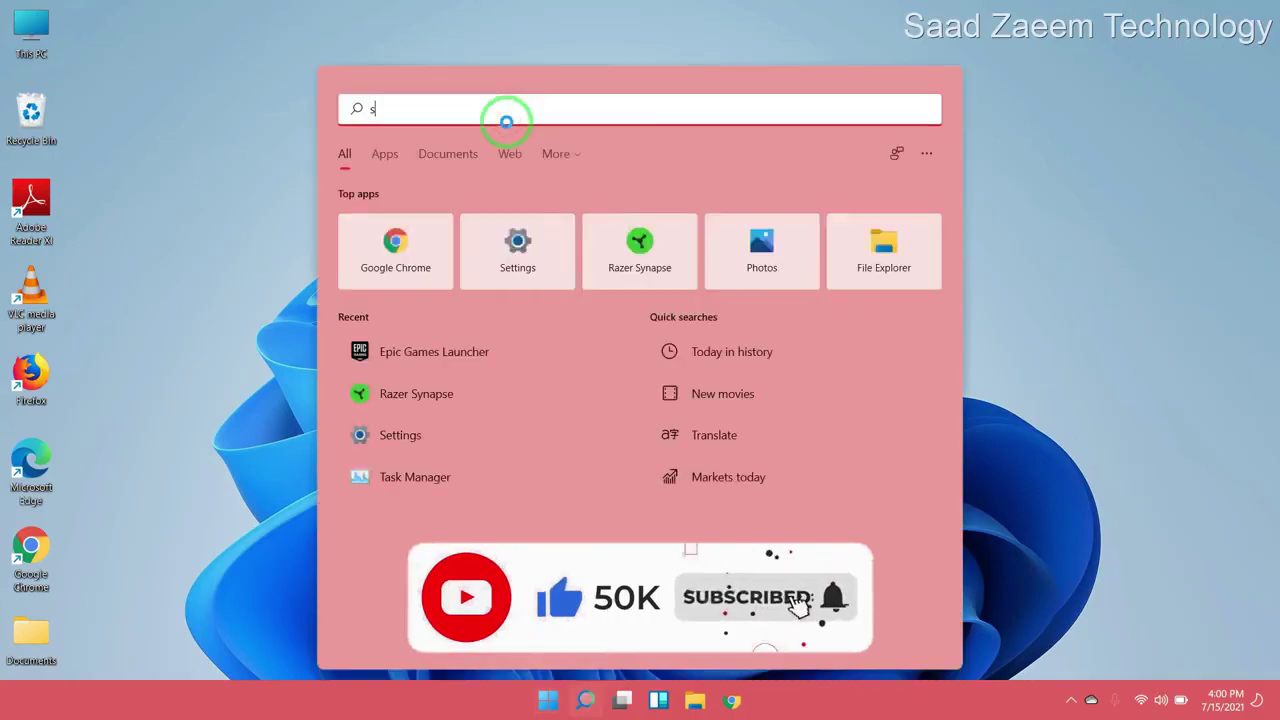
type("ettings")
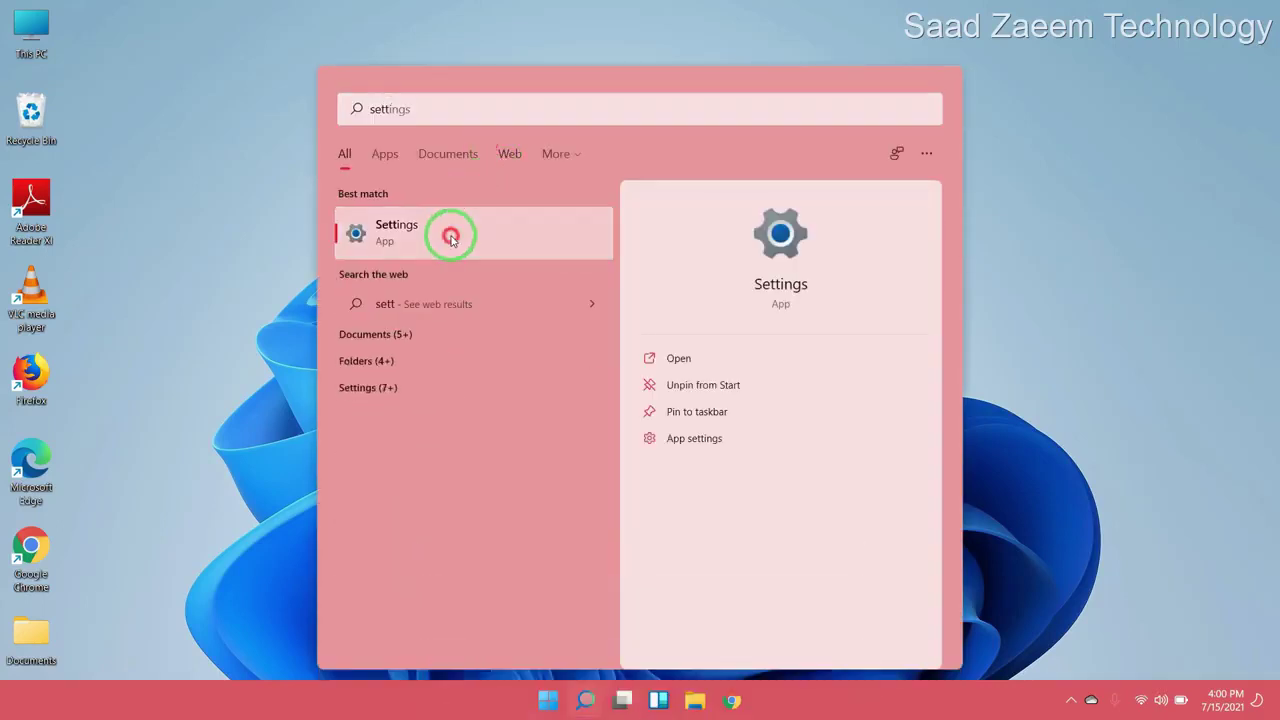
left_click(450, 236)
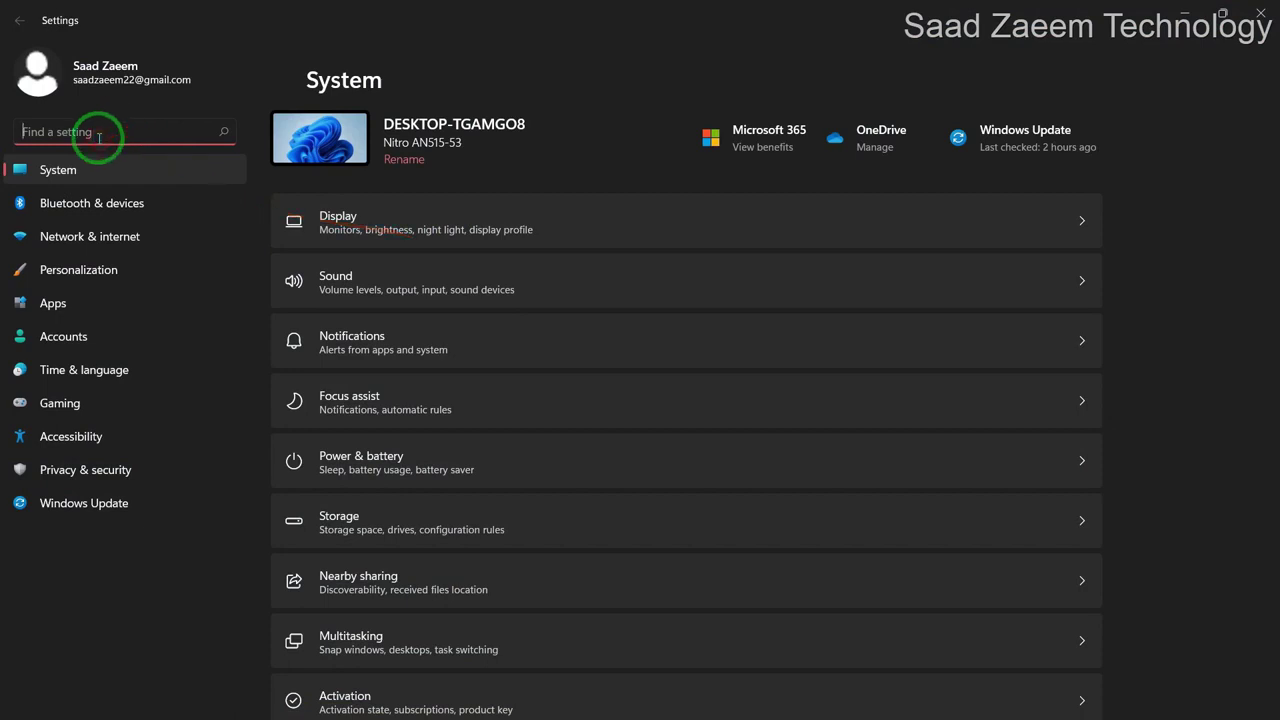
- Open Camera privacy settings and check Camera access and all app toggles are On
type("camer")
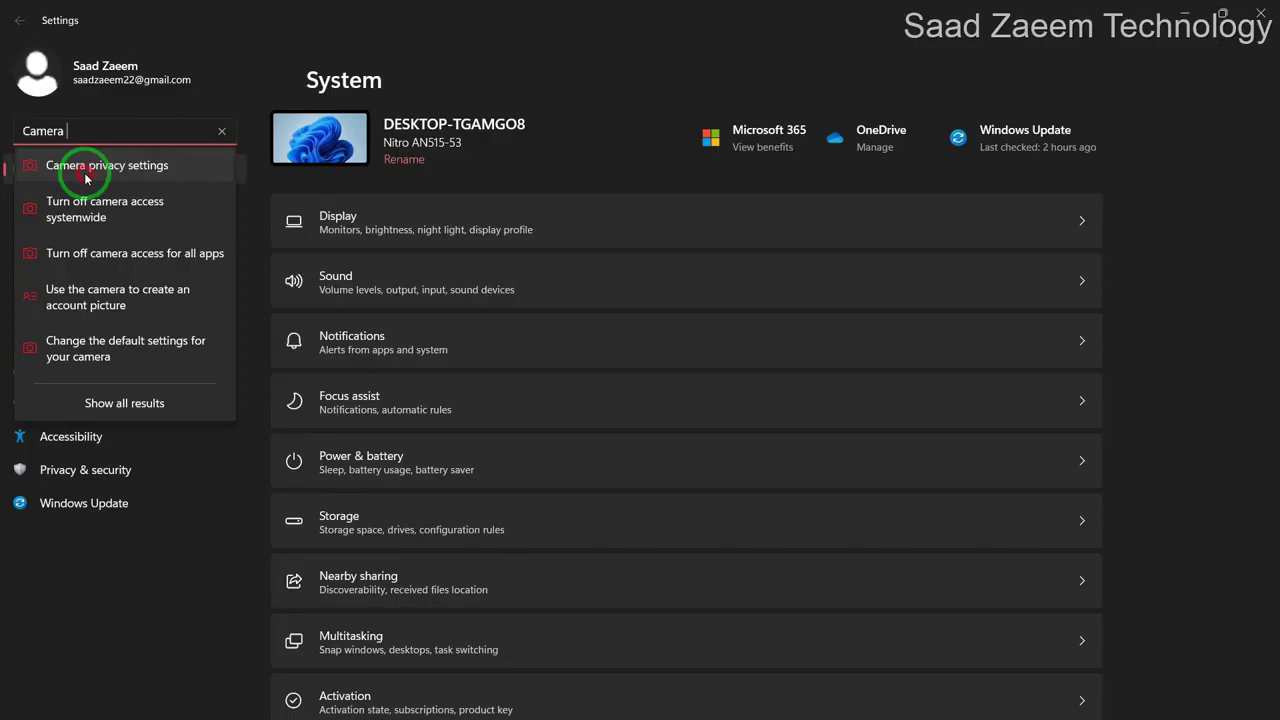
left_click(86, 170)
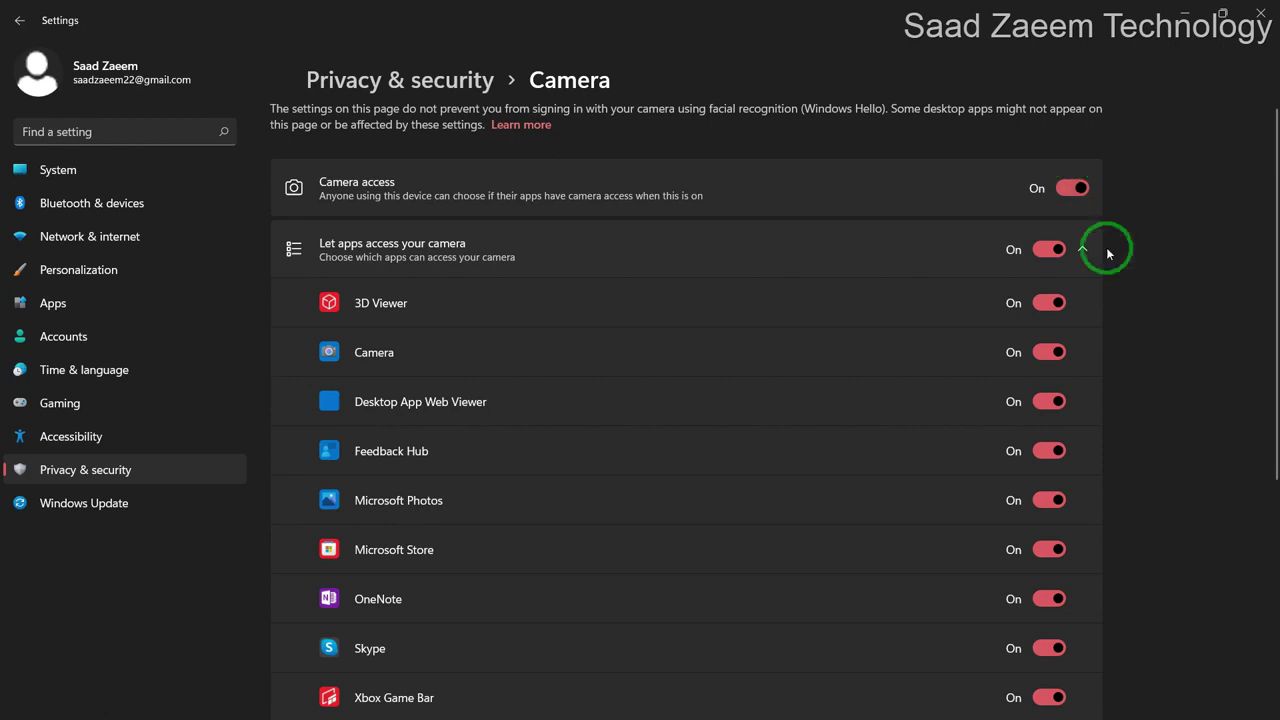
scroll(1167, 393, "down", 2)
scroll(1168, 398, "down", 1)
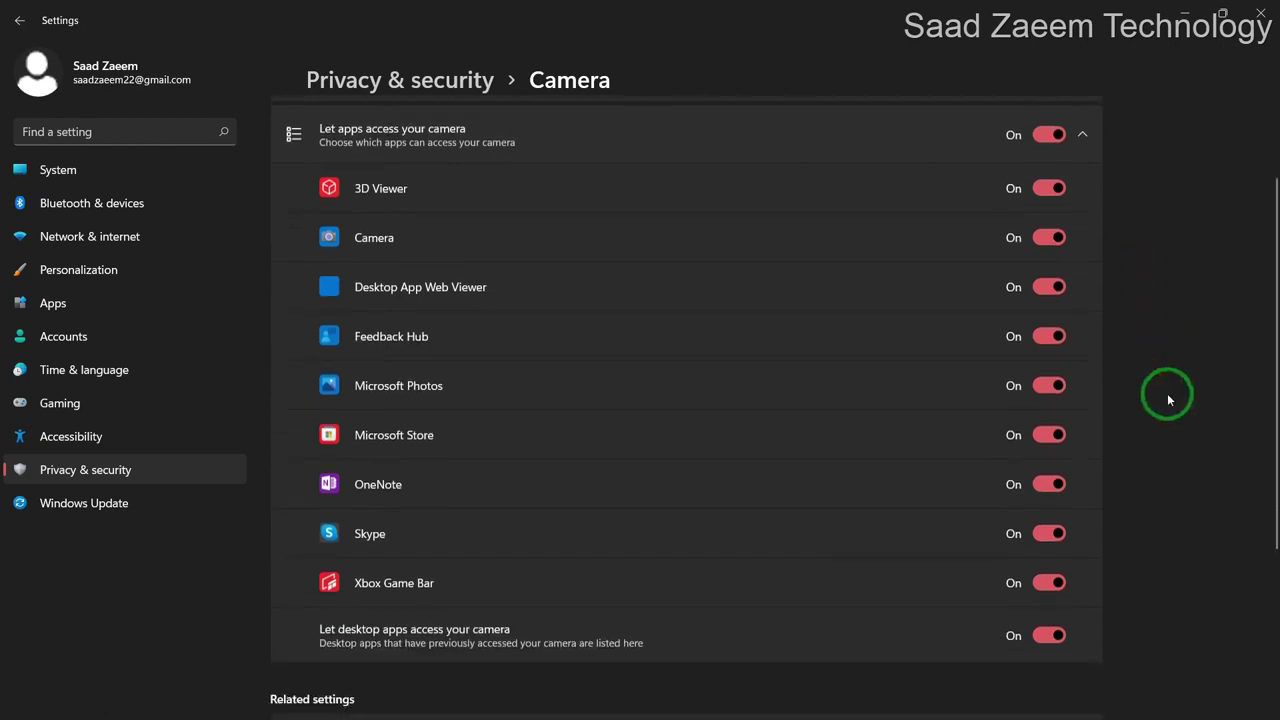
scroll(1168, 399, "up", 2)
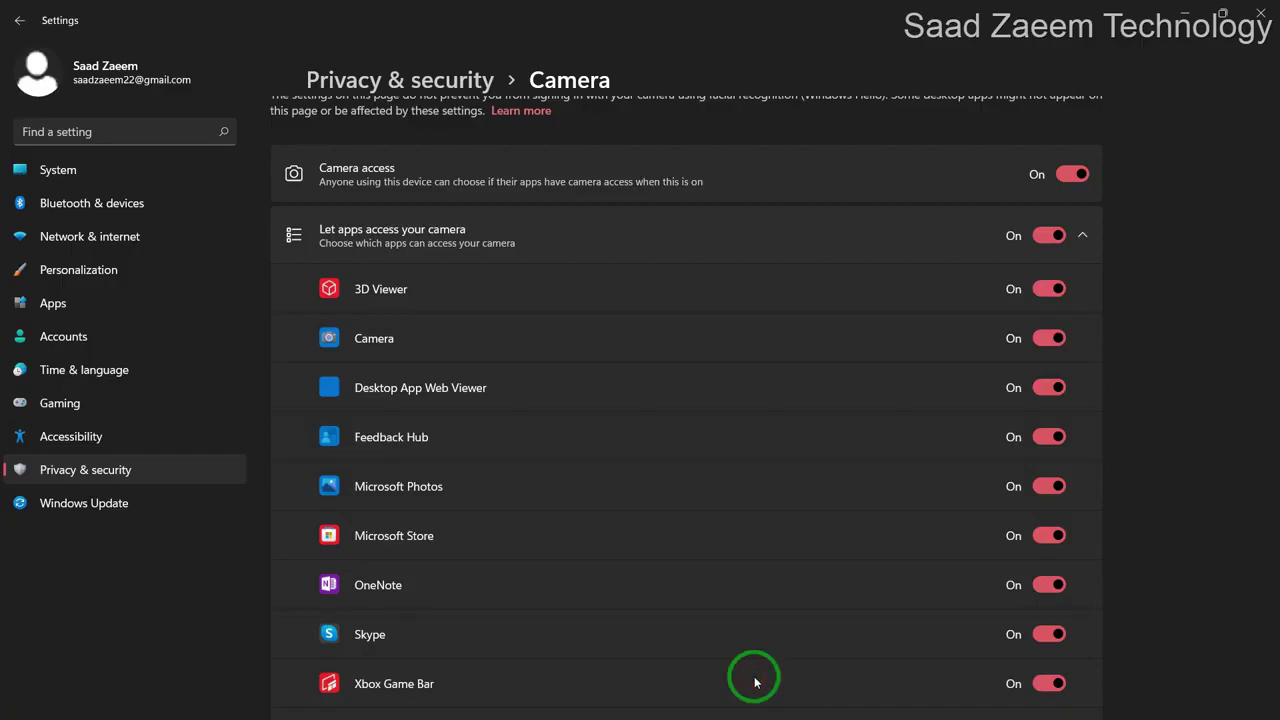
- Filter Apps & features by 'Camera' and open the Camera app's options menu
left_click(55, 303)
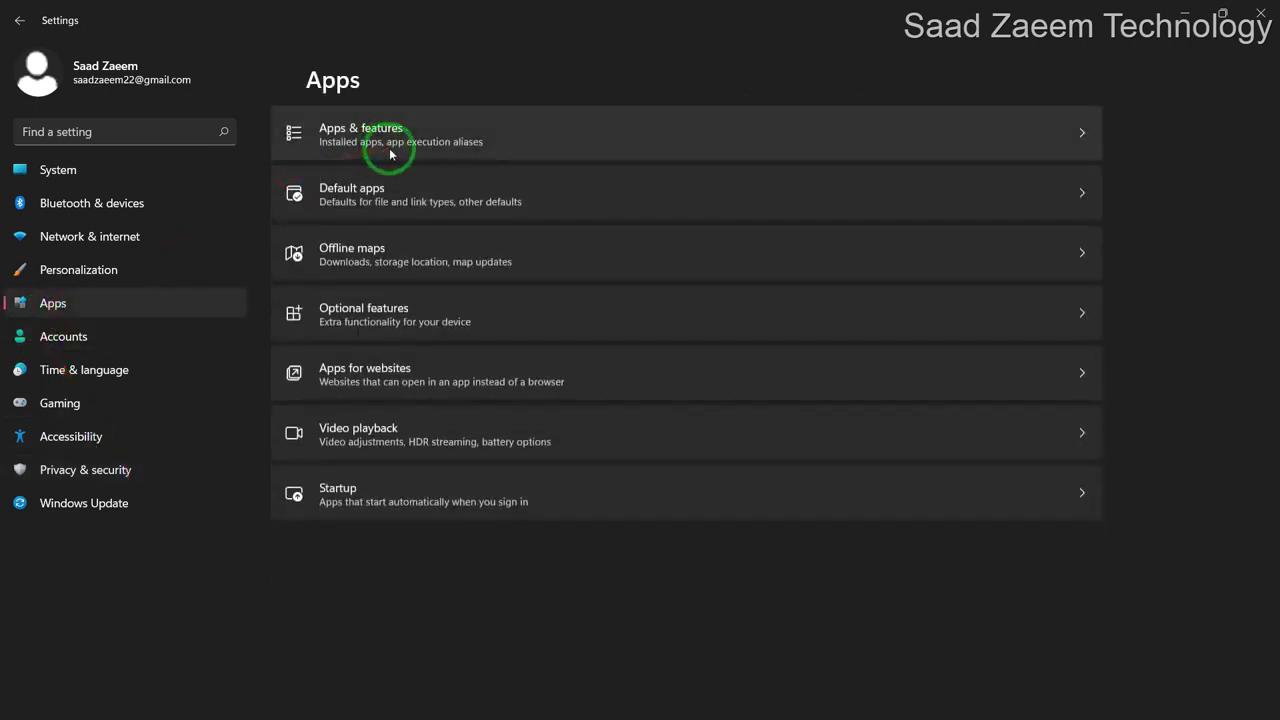
left_click(390, 150)
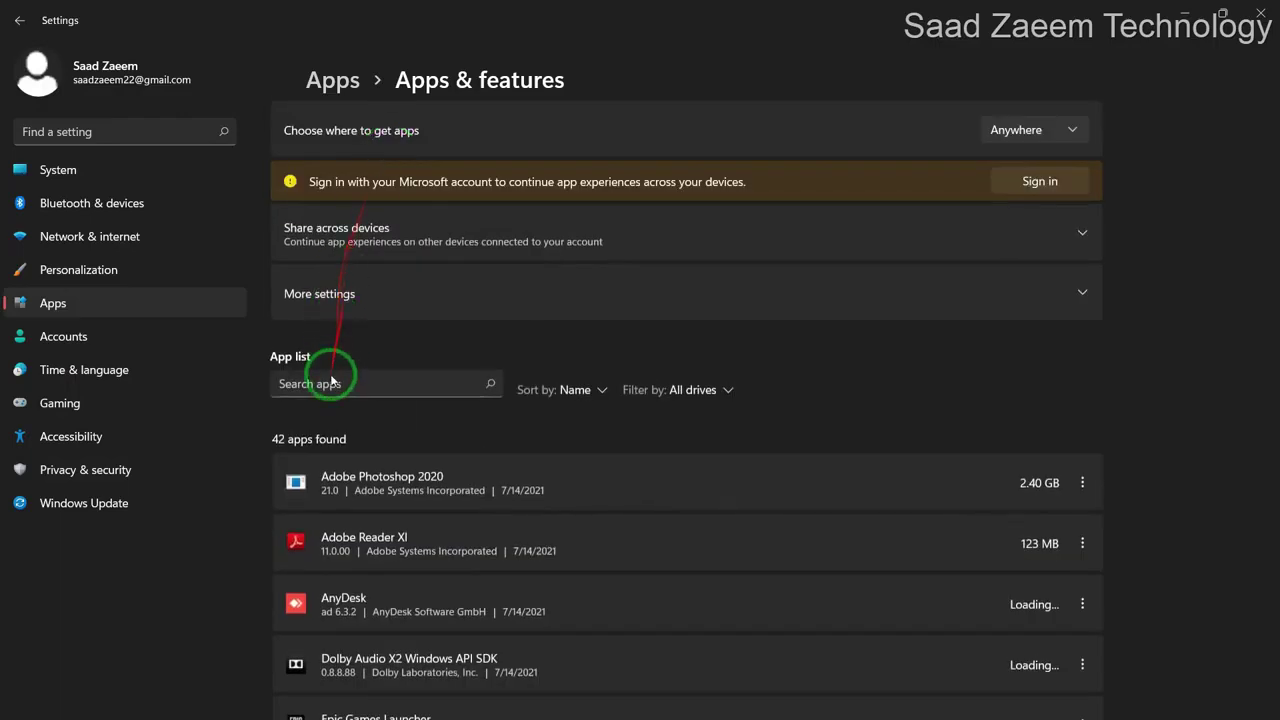
left_click(331, 383)
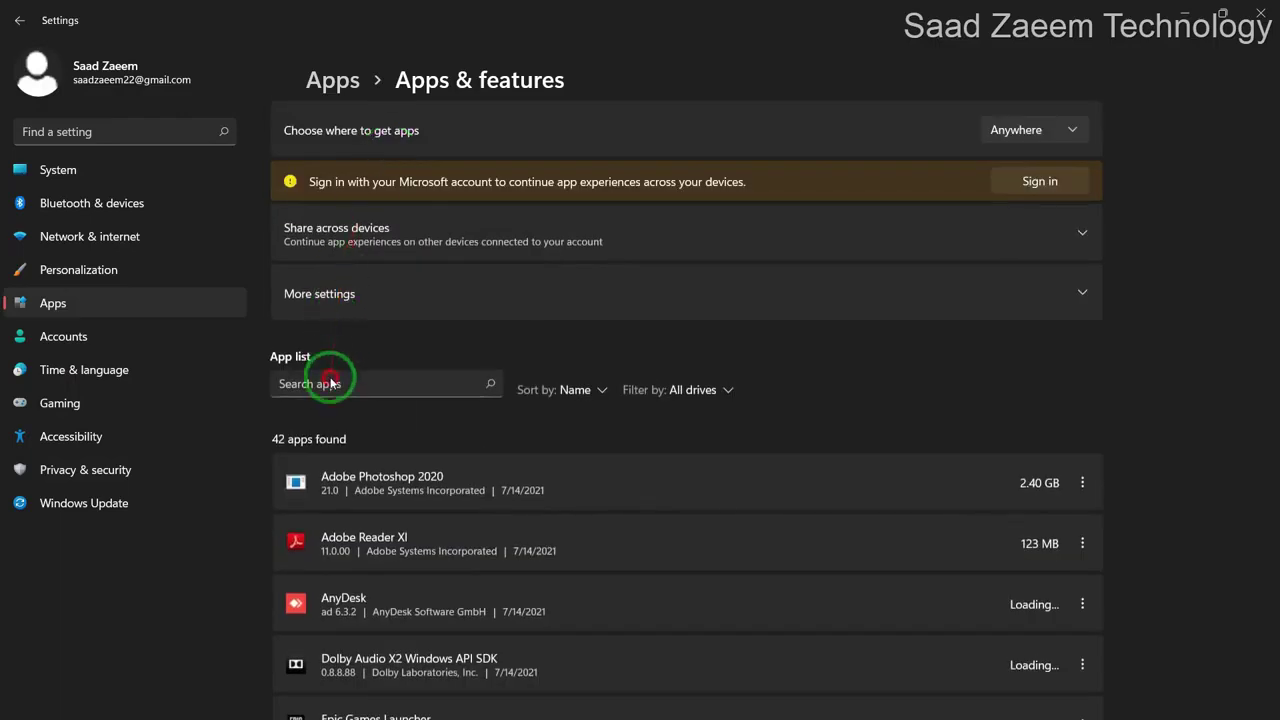
type("C")
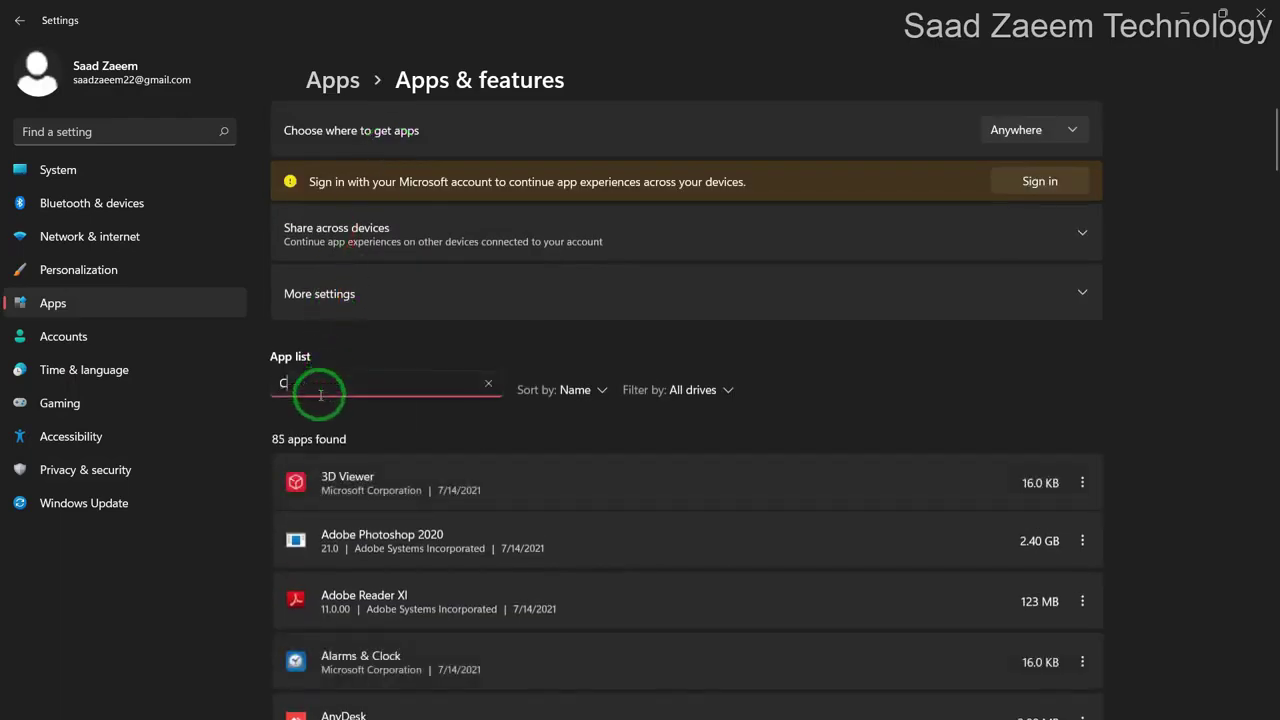
type("amera")
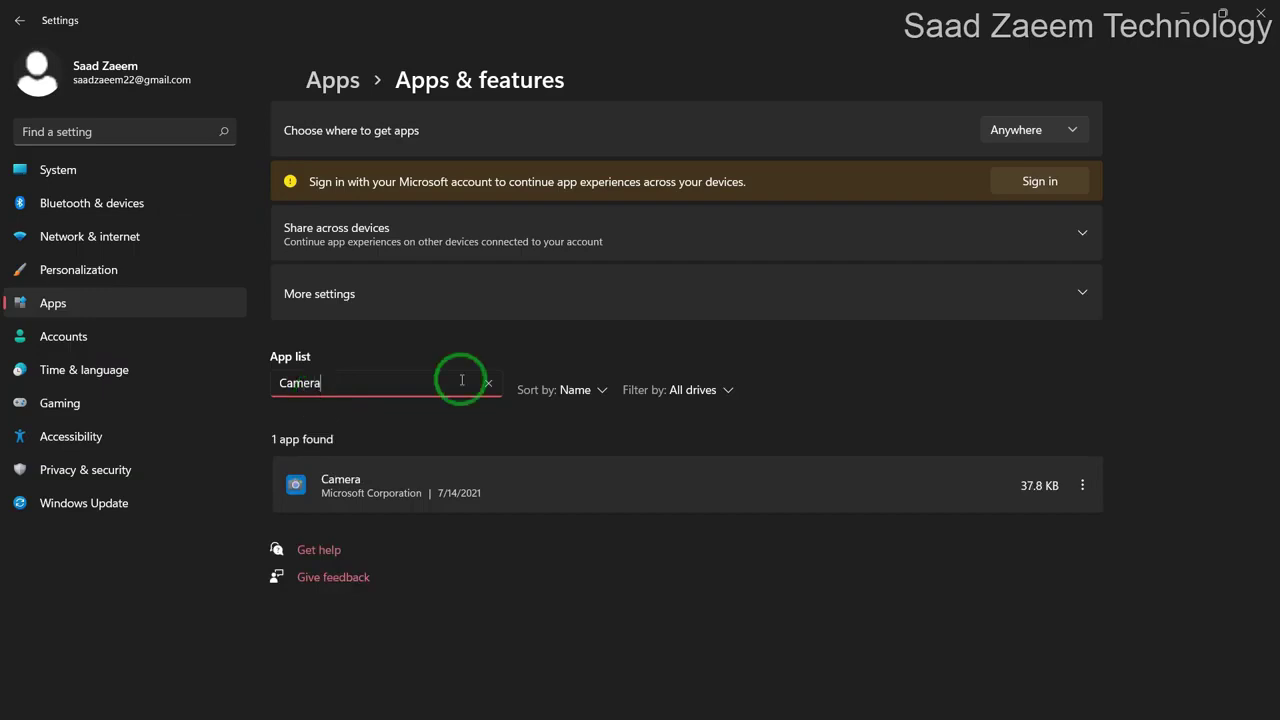
left_click(1083, 490)
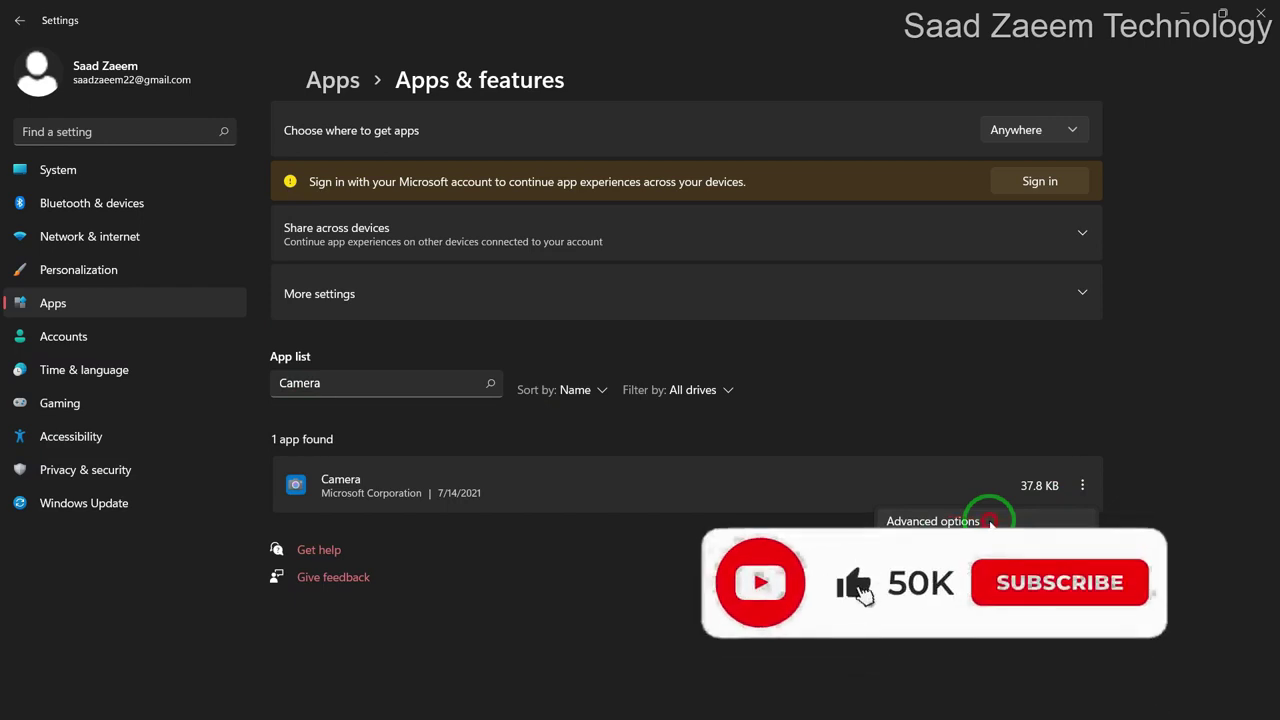
- Open the Camera app's Advanced options and reset the app, clearing its data
left_click(990, 521)
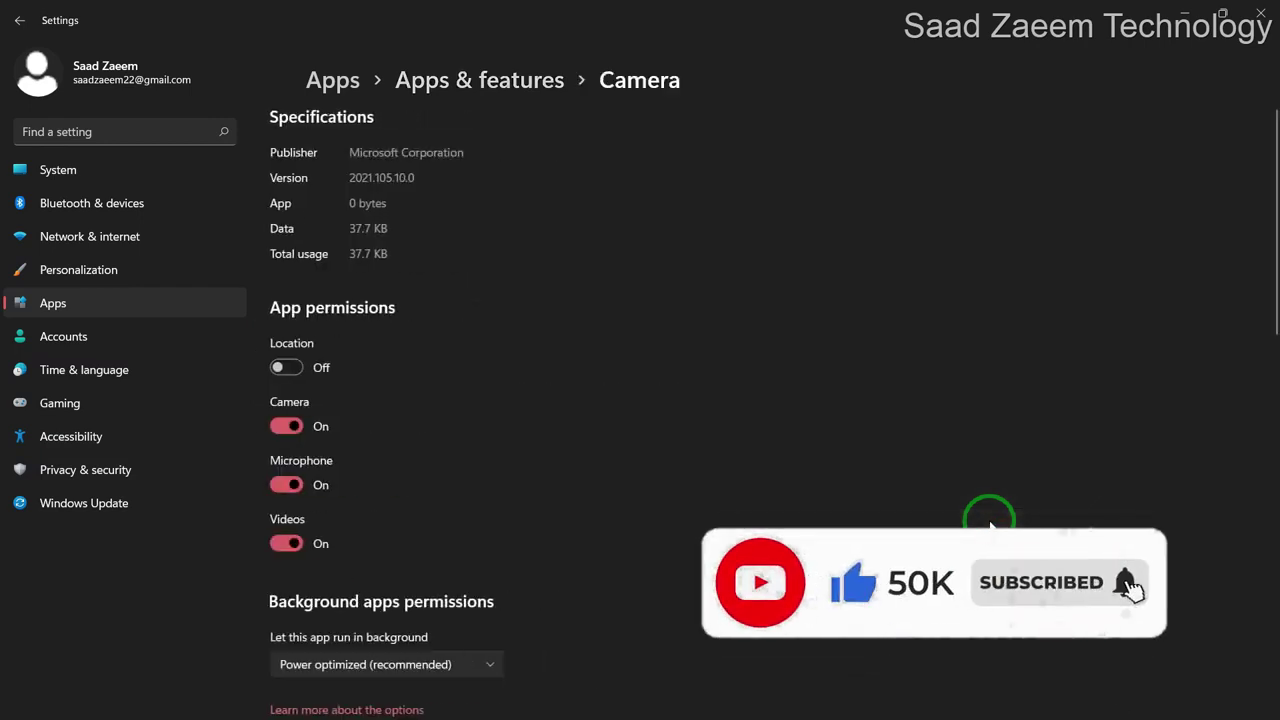
scroll(990, 526, "down", 3)
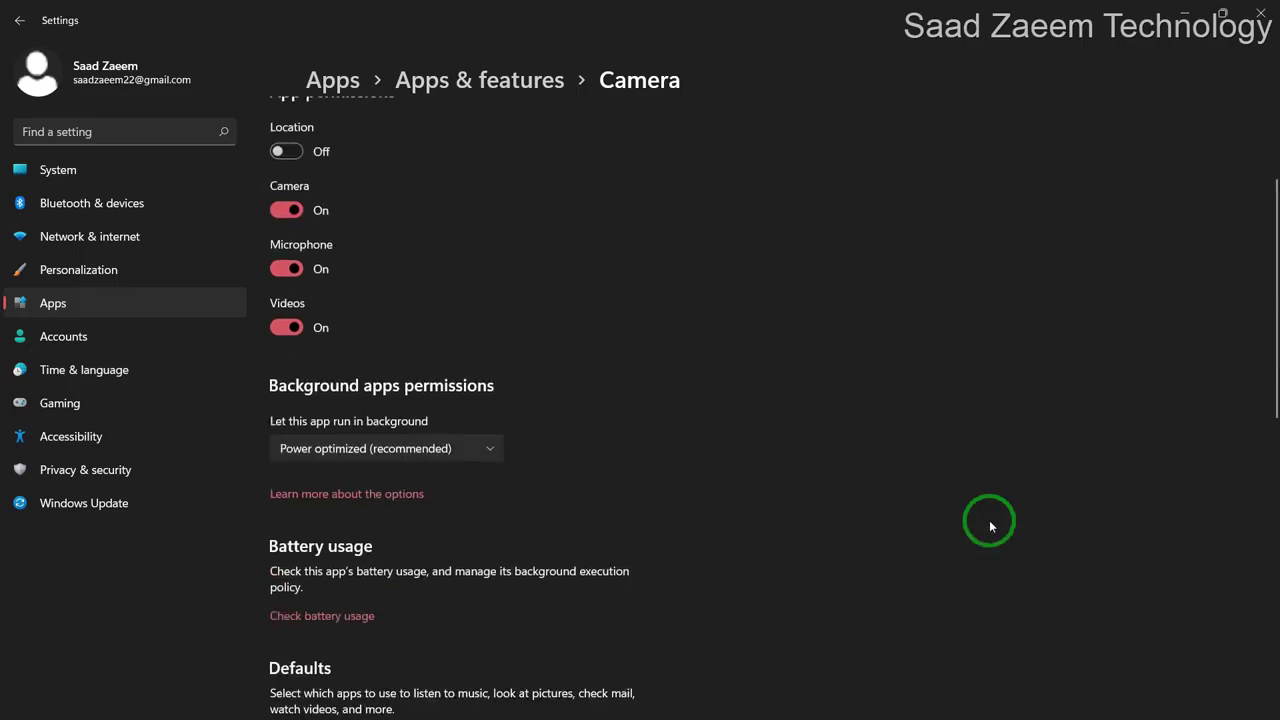
scroll(990, 526, "down", 5)
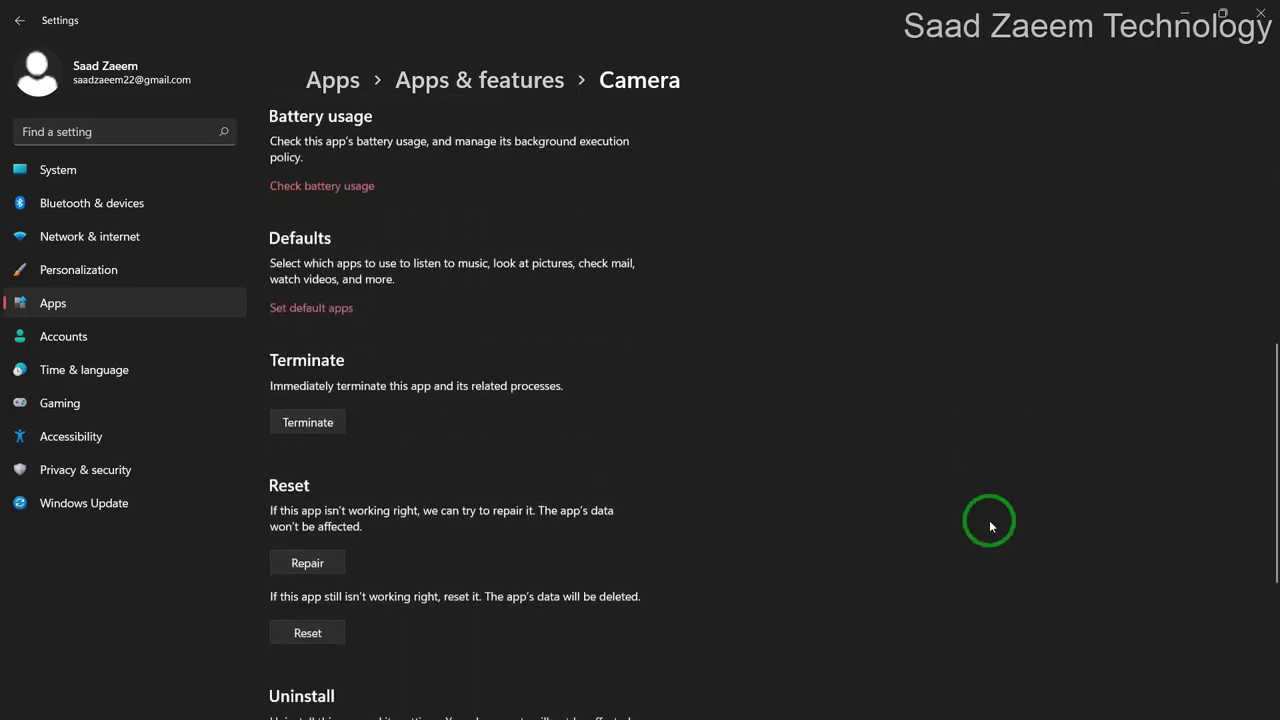
scroll(990, 526, "down", 1)
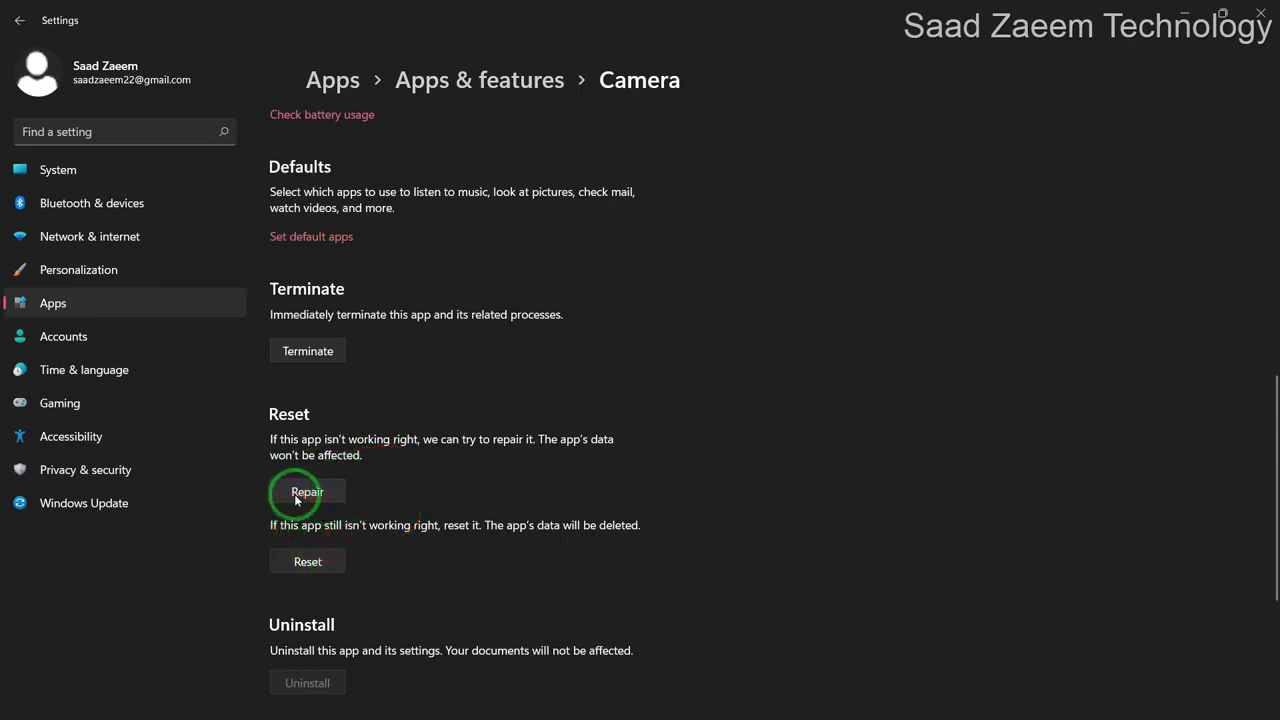
left_click(310, 570)
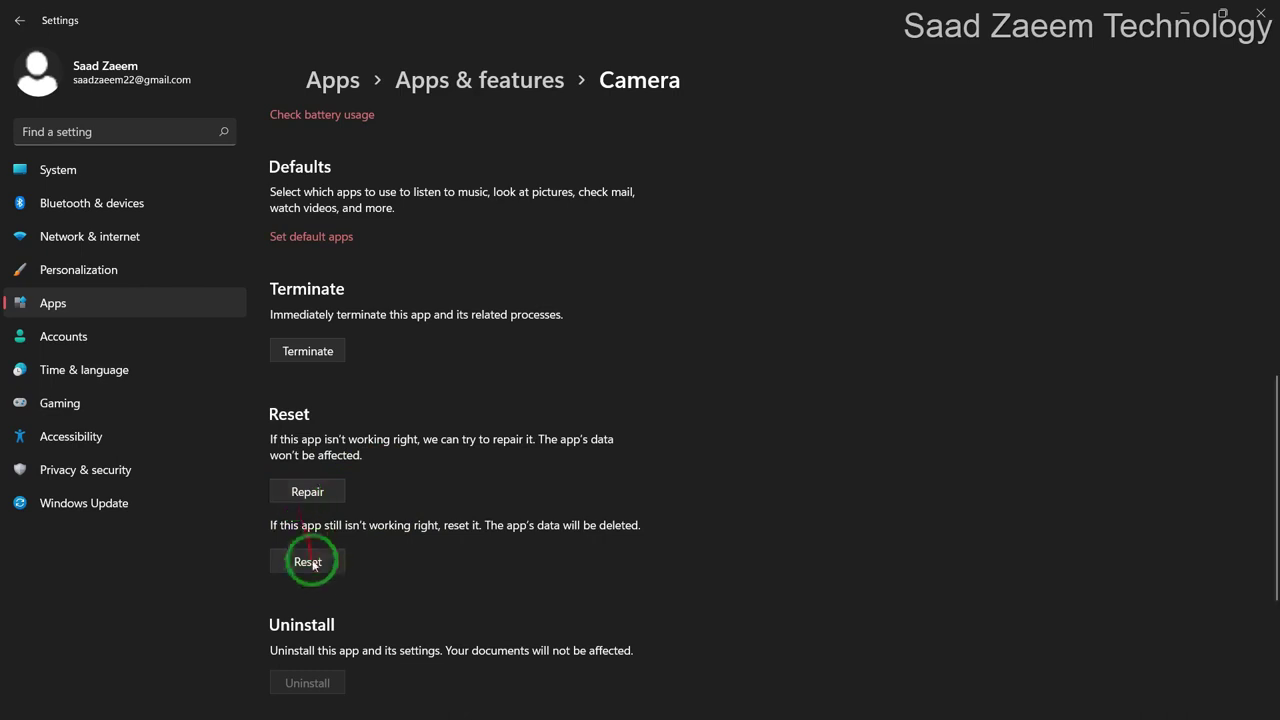